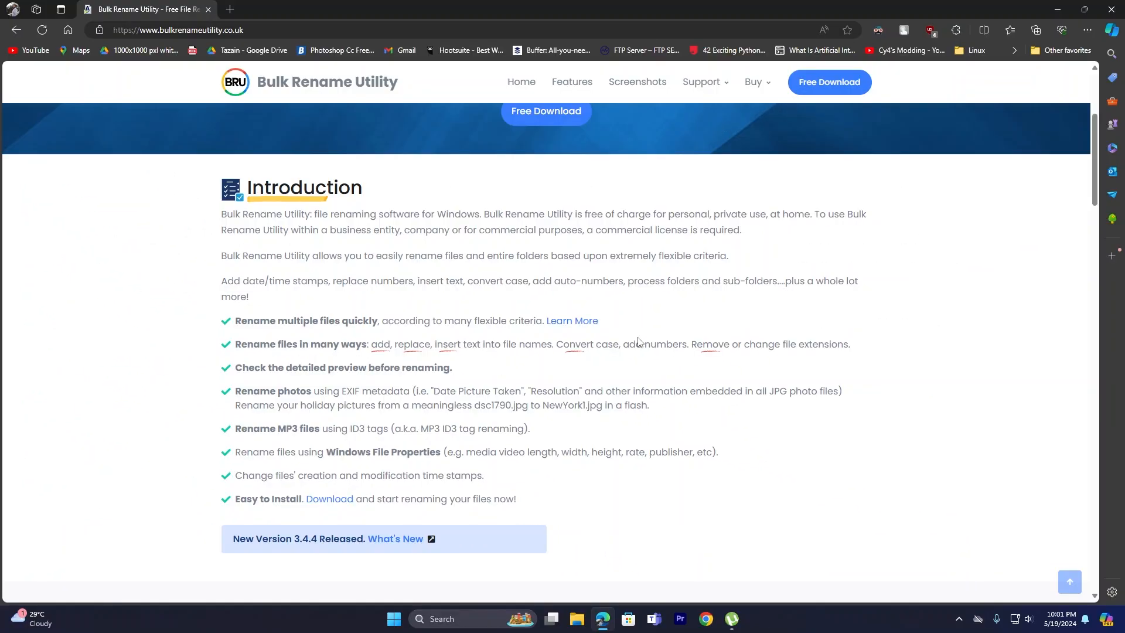
Open the free download page for Bulk Rename Utility from its website.
scroll(650, 346, up, 1)
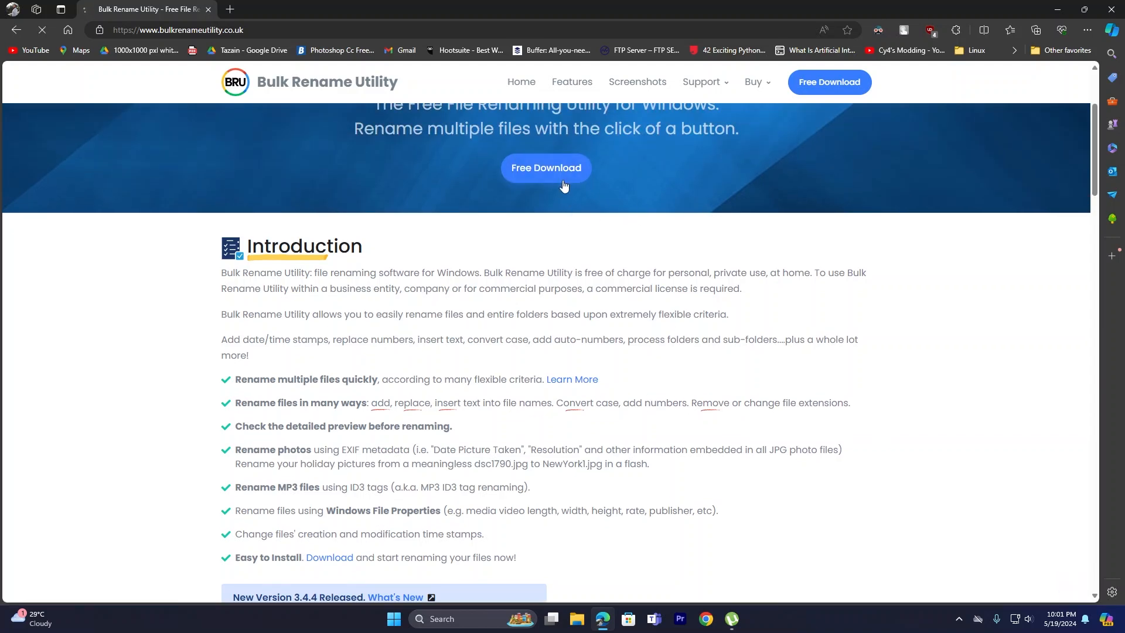
click(562, 174)
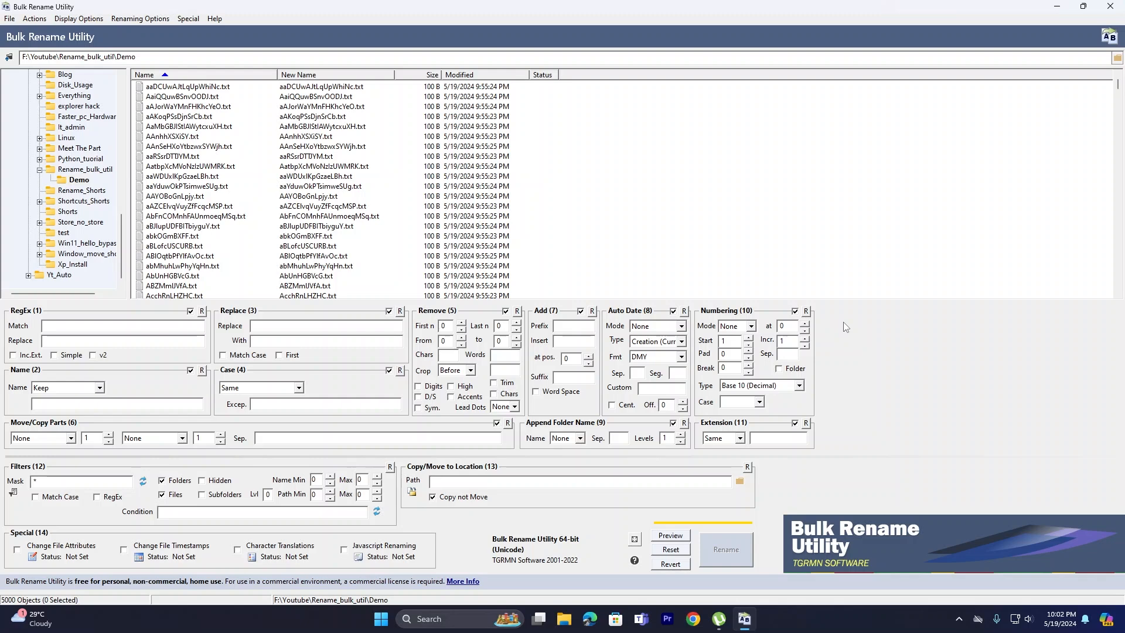
Look through the folder tree and the randomly named text files in the Demo folder in Bulk Rename Utility.
click(227, 153)
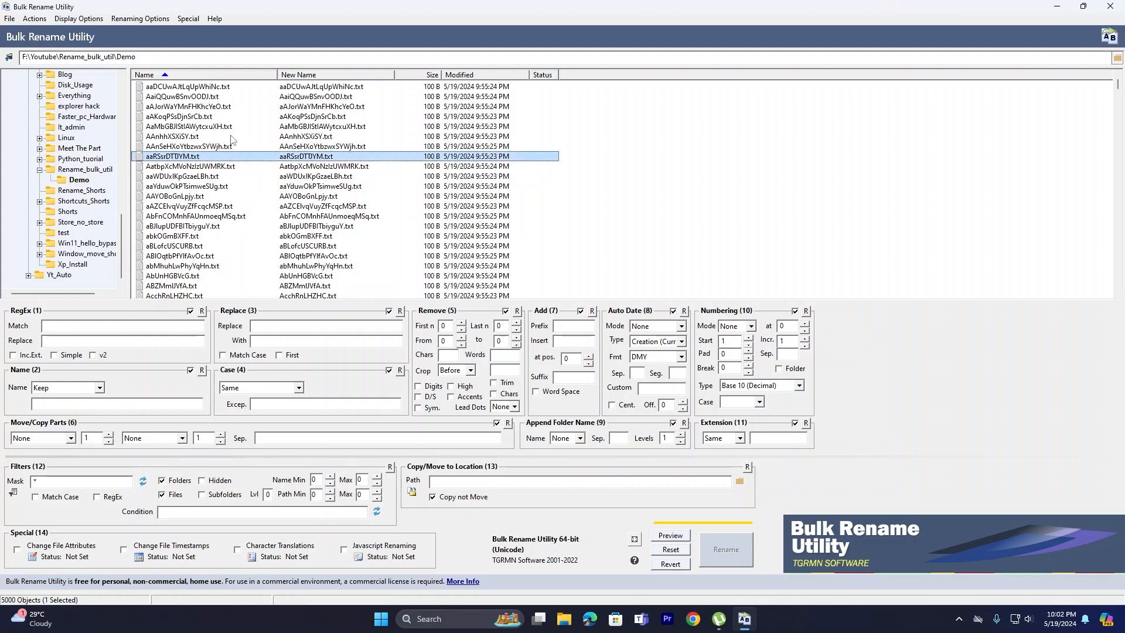
scroll(229, 114, down, 2)
scroll(227, 119, down, 5)
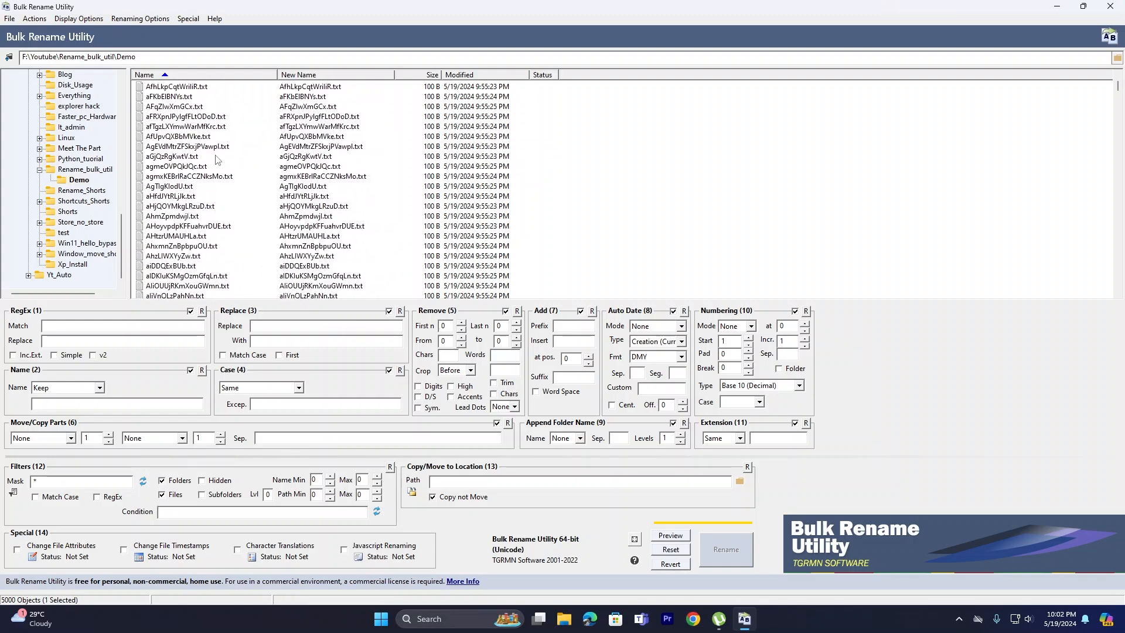
click(224, 226)
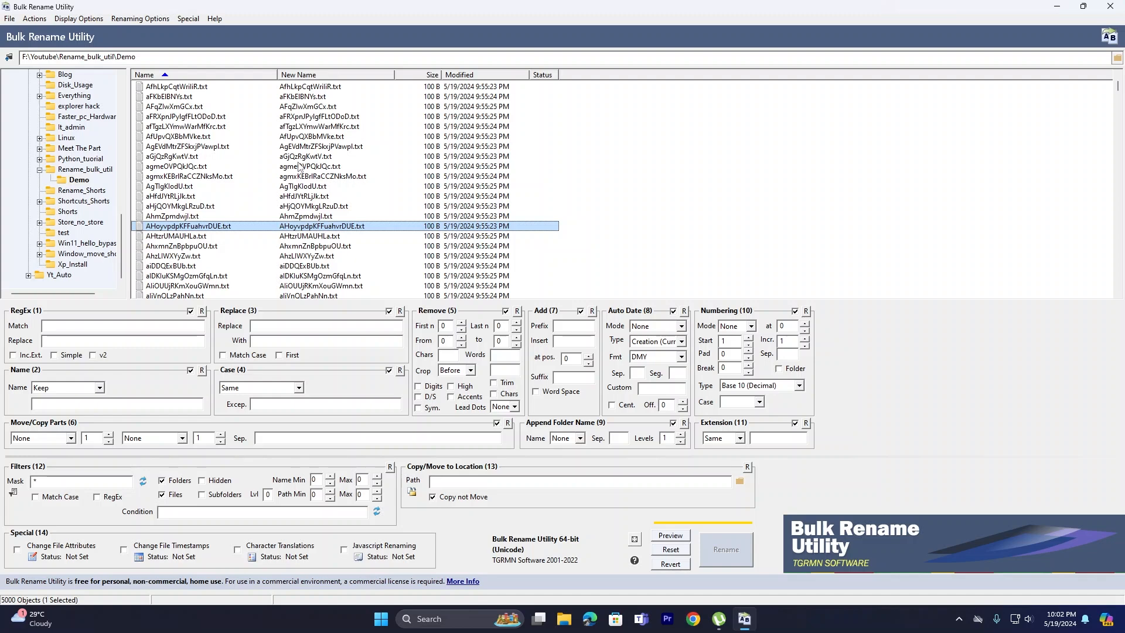
scroll(41, 126, up, 15)
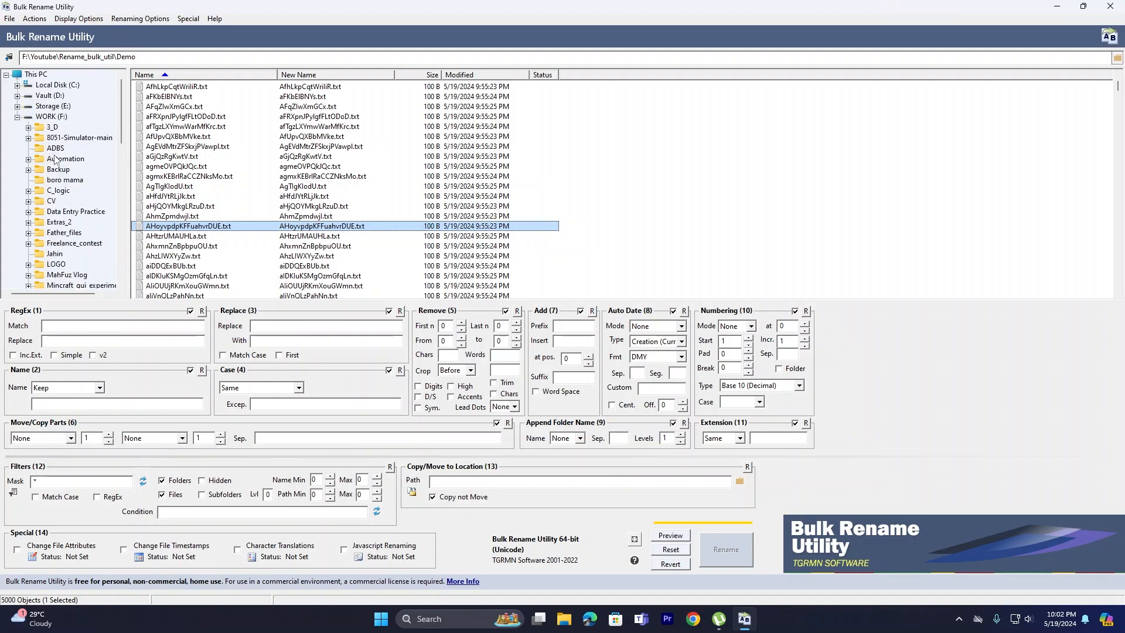
scroll(2, 147, down, 12)
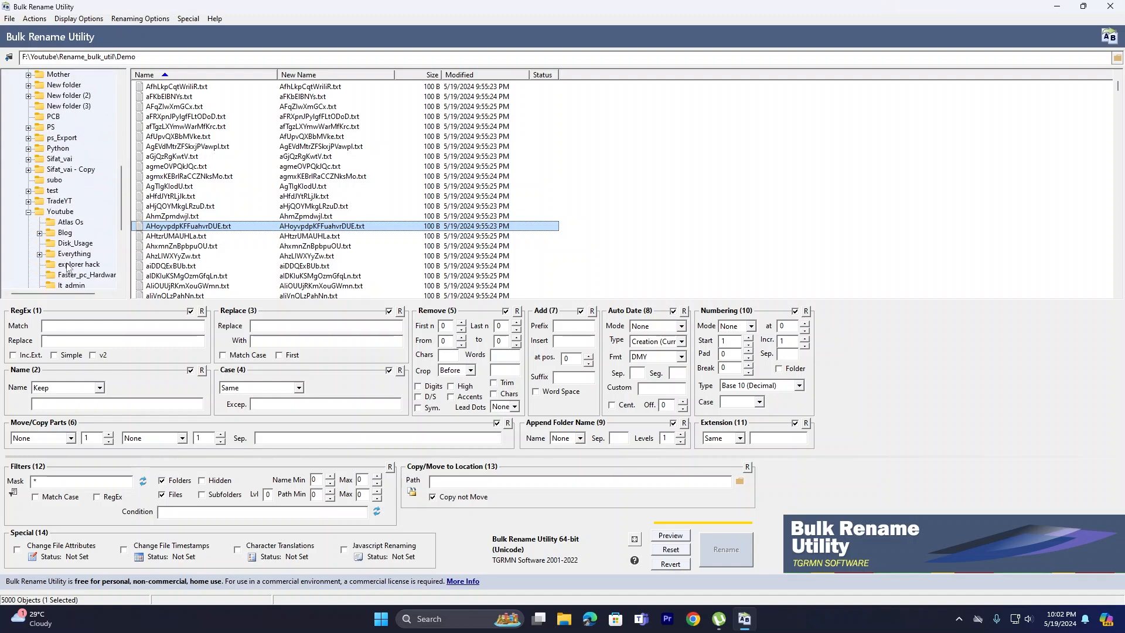
click(246, 176)
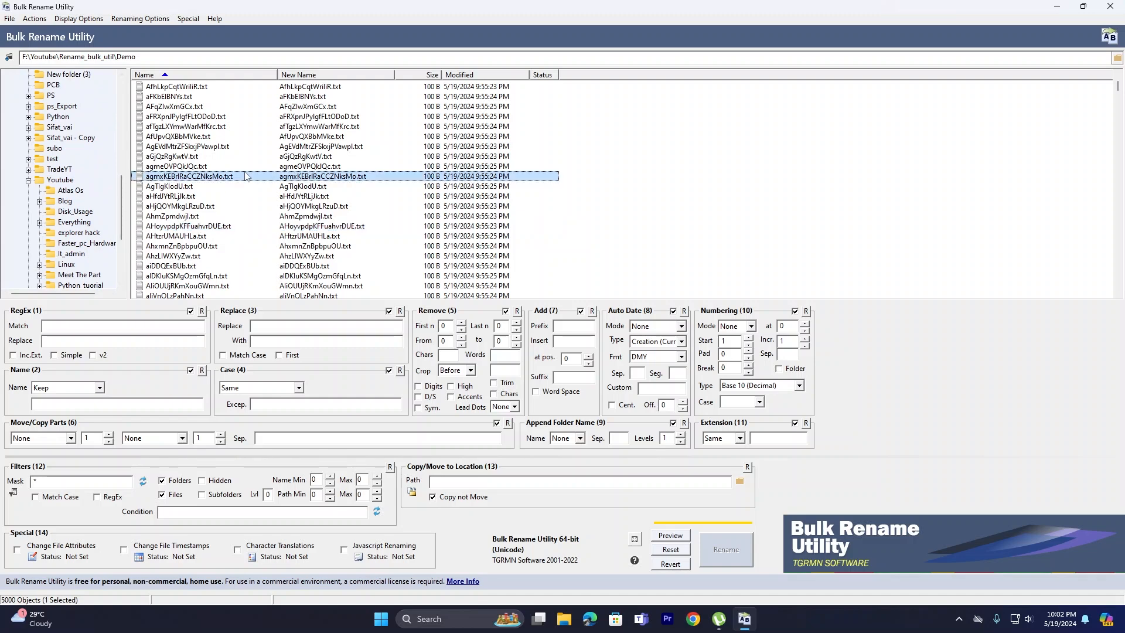
scroll(328, 176, up, 8)
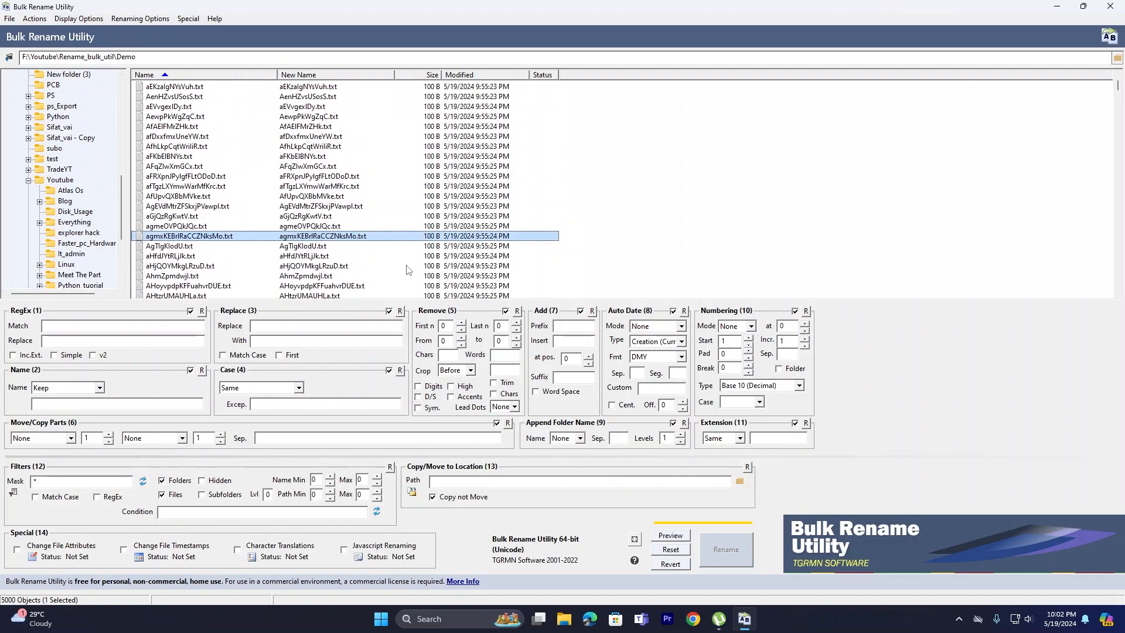
scroll(276, 172, down, 9)
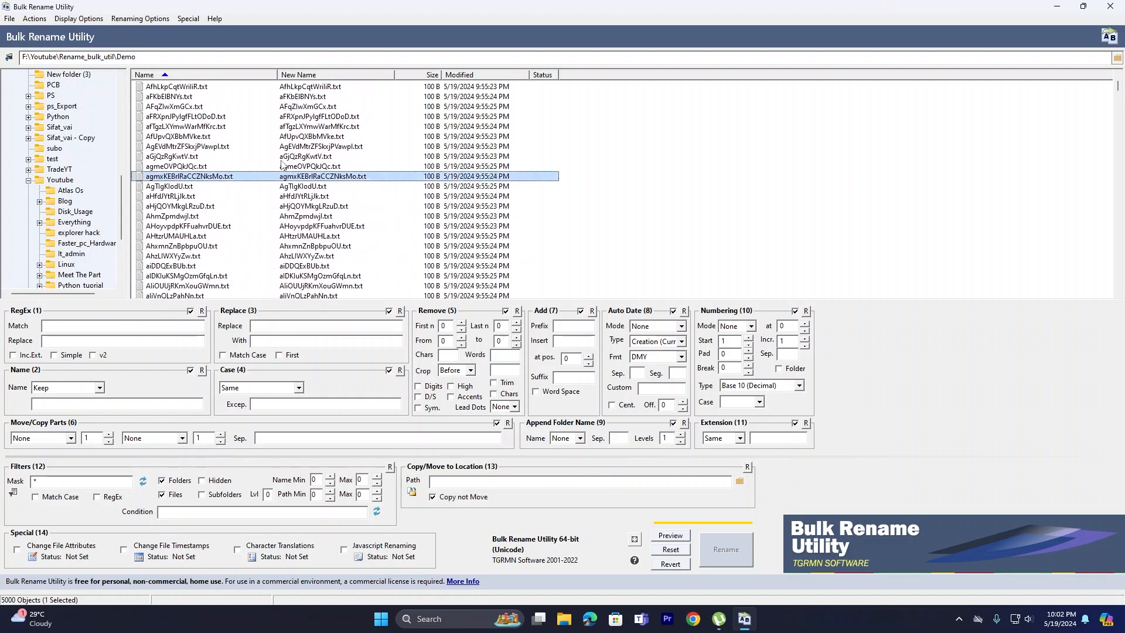
scroll(275, 172, down, 6)
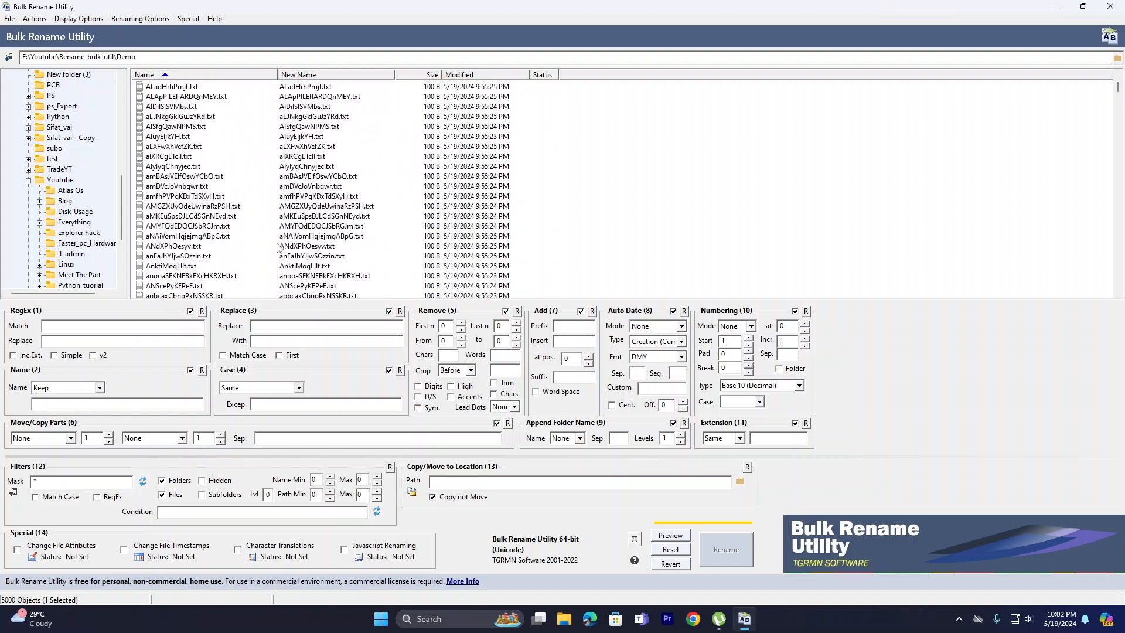
click(279, 246)
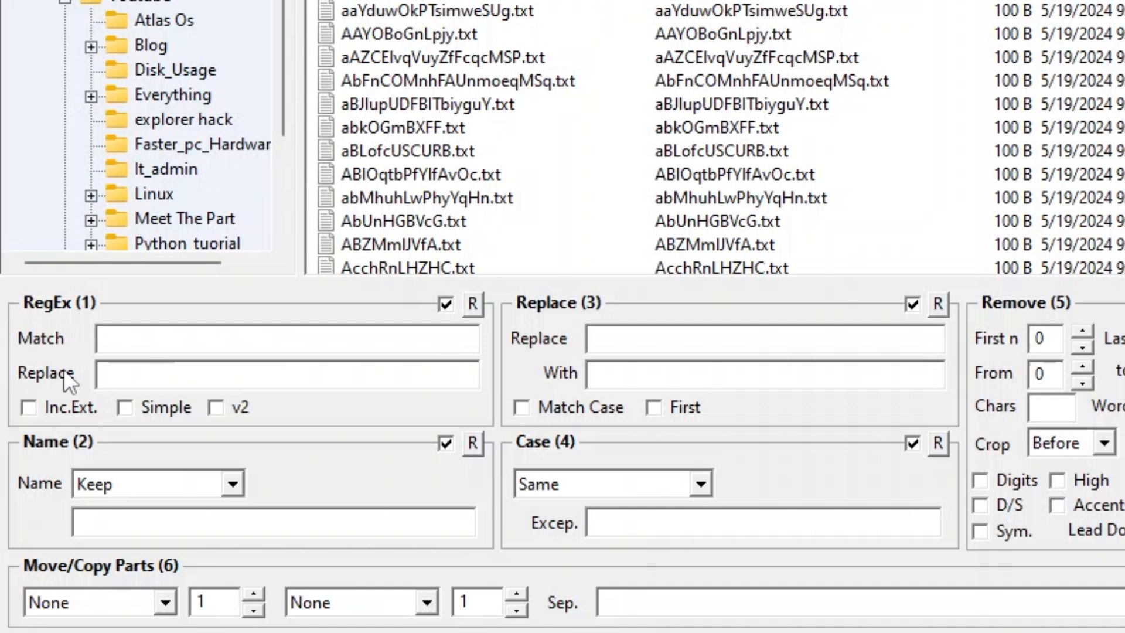
Set up a RegEx rule that matches AAnhhXSXiSY and replaces it with "WAS just testing".
click(184, 333)
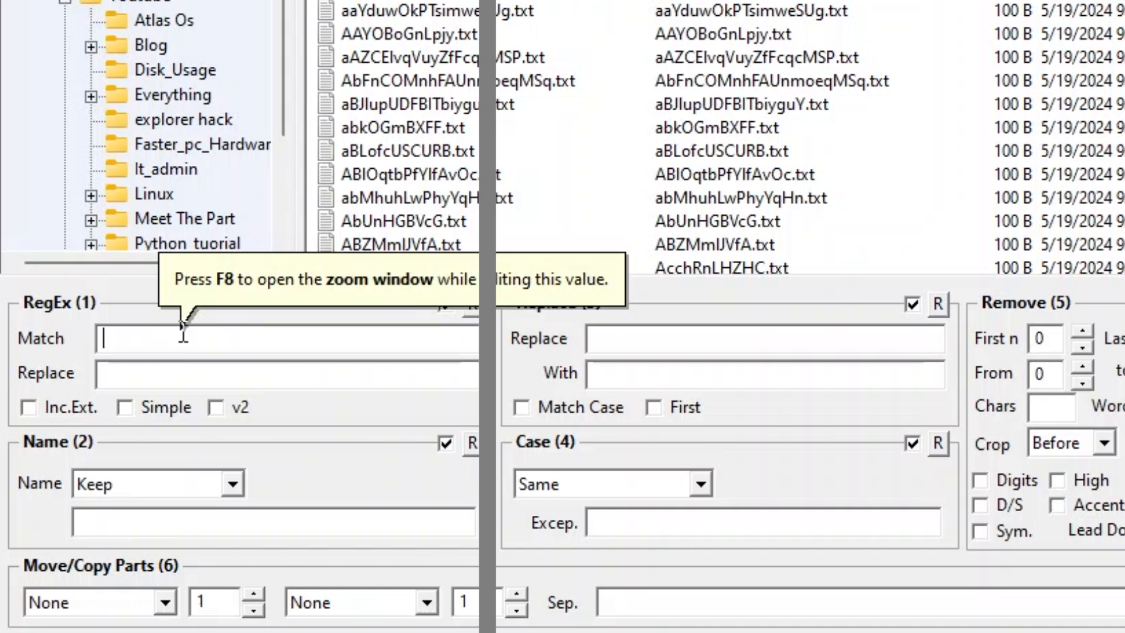
text(AA)
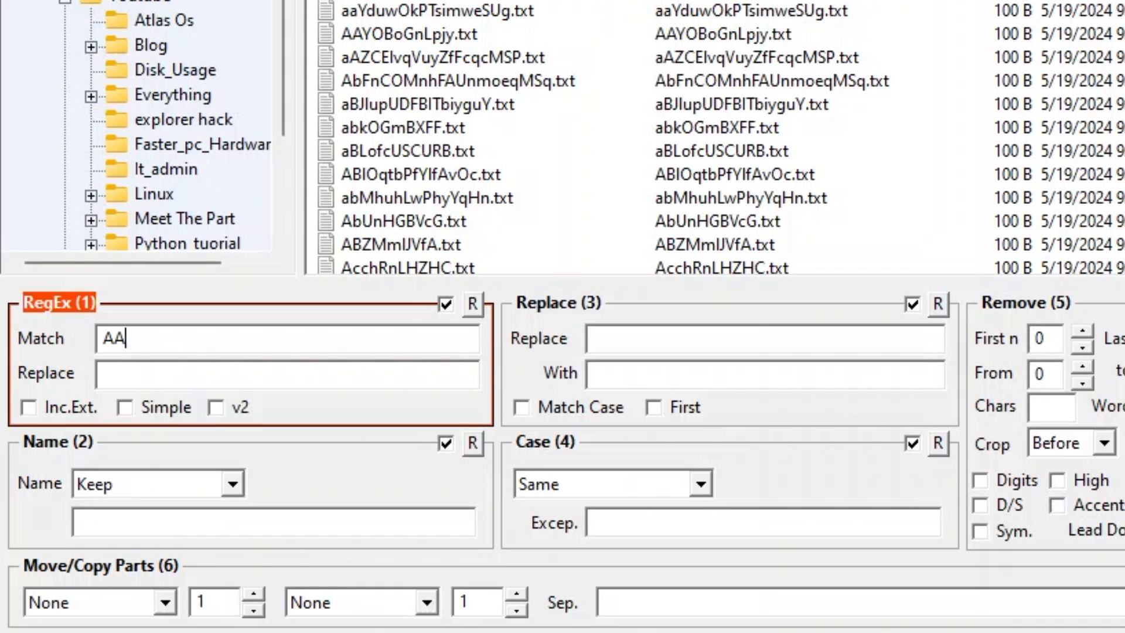
text(nhhXSXiSY)
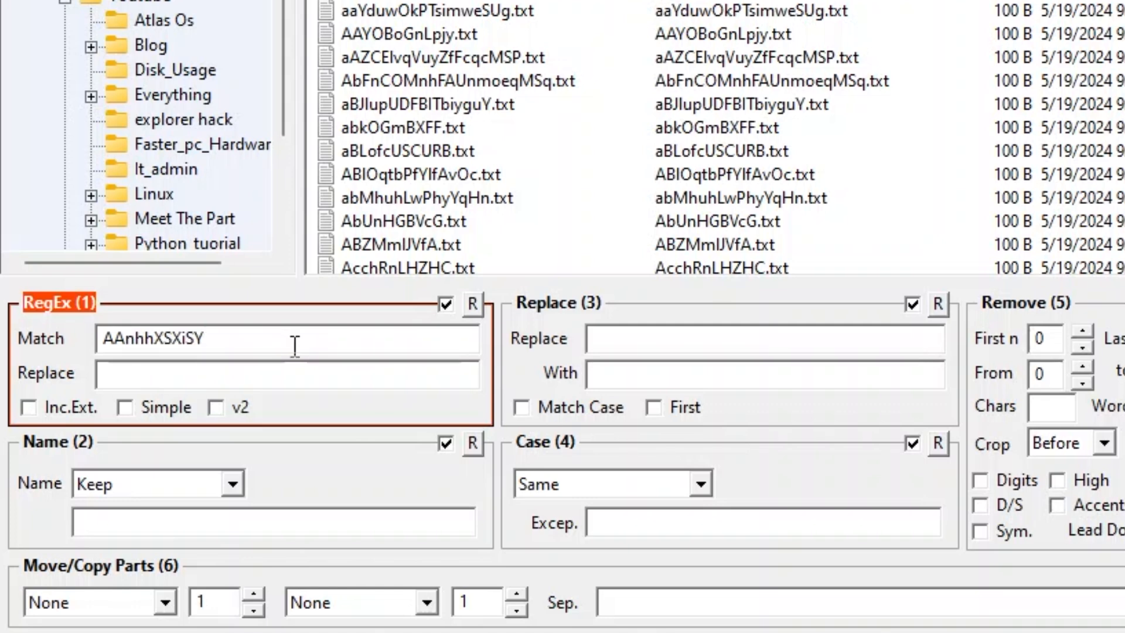
click(183, 375)
text(WAS just testing)
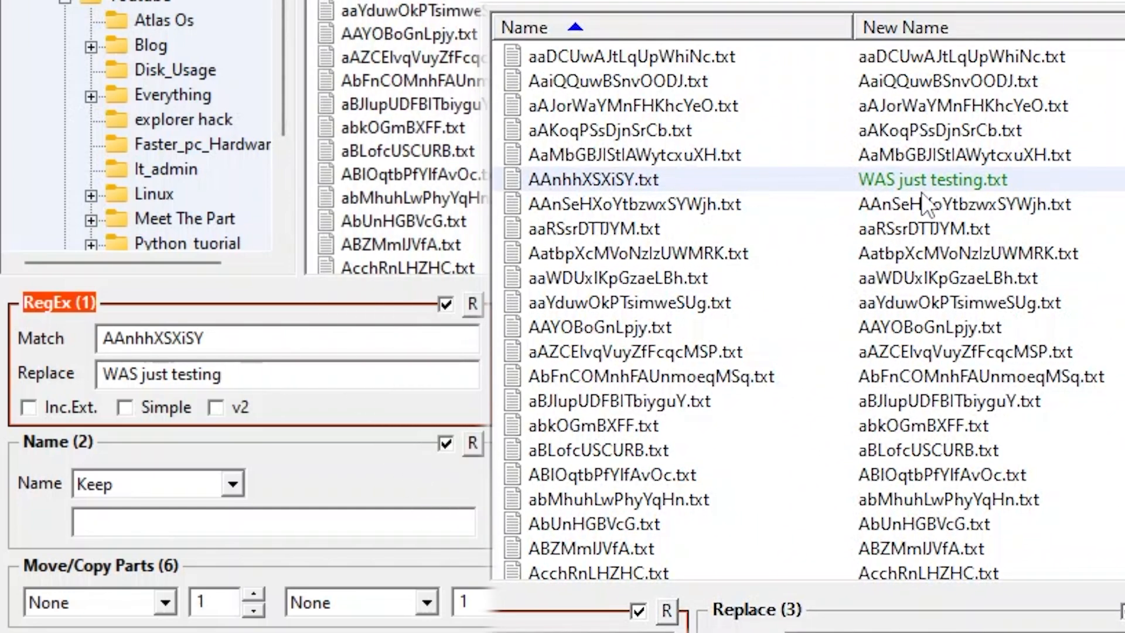
Apply the RegEx rename to the selected AAnhhXSXiSY.txt file, accept the confirmation and select the renamed file in the list.
drag(104, 338, 205, 338)
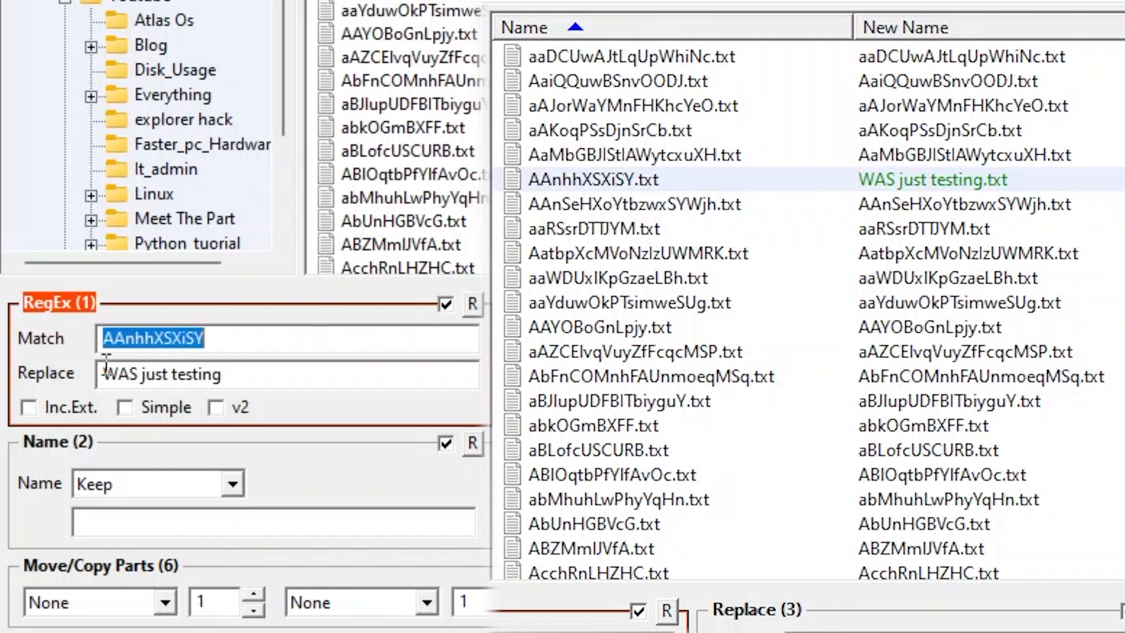
drag(104, 374, 365, 367)
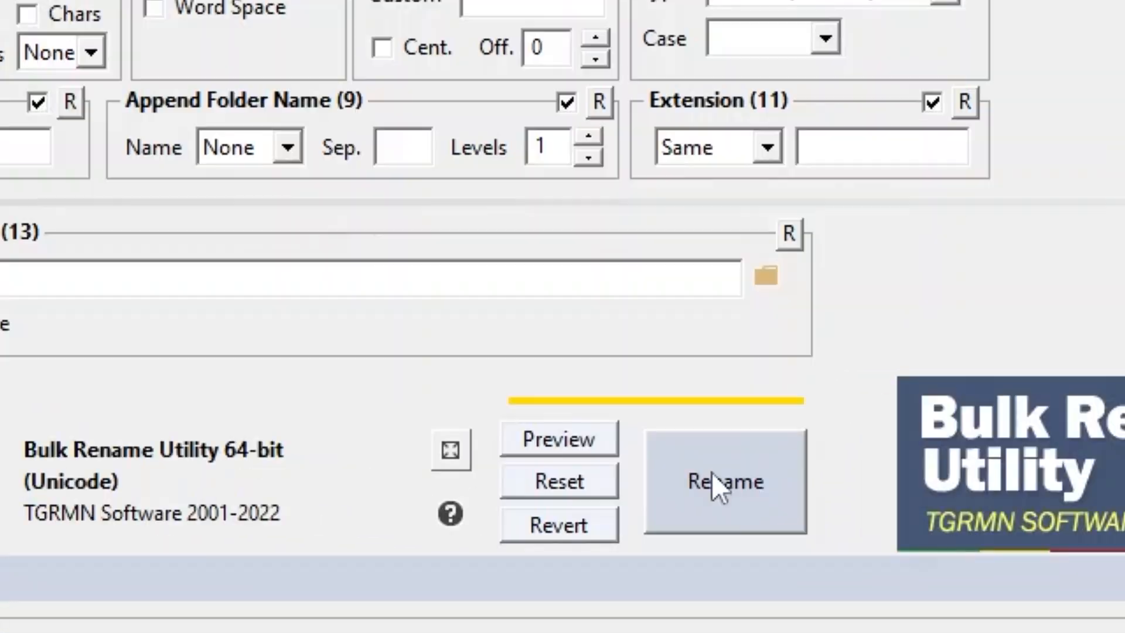
click(712, 472)
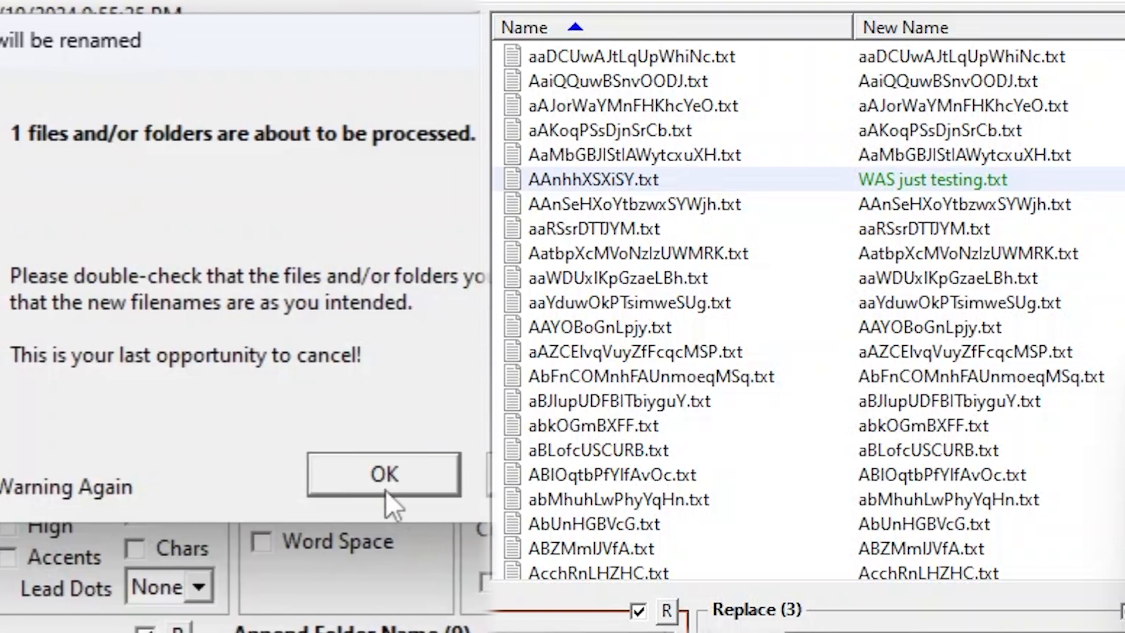
click(604, 474)
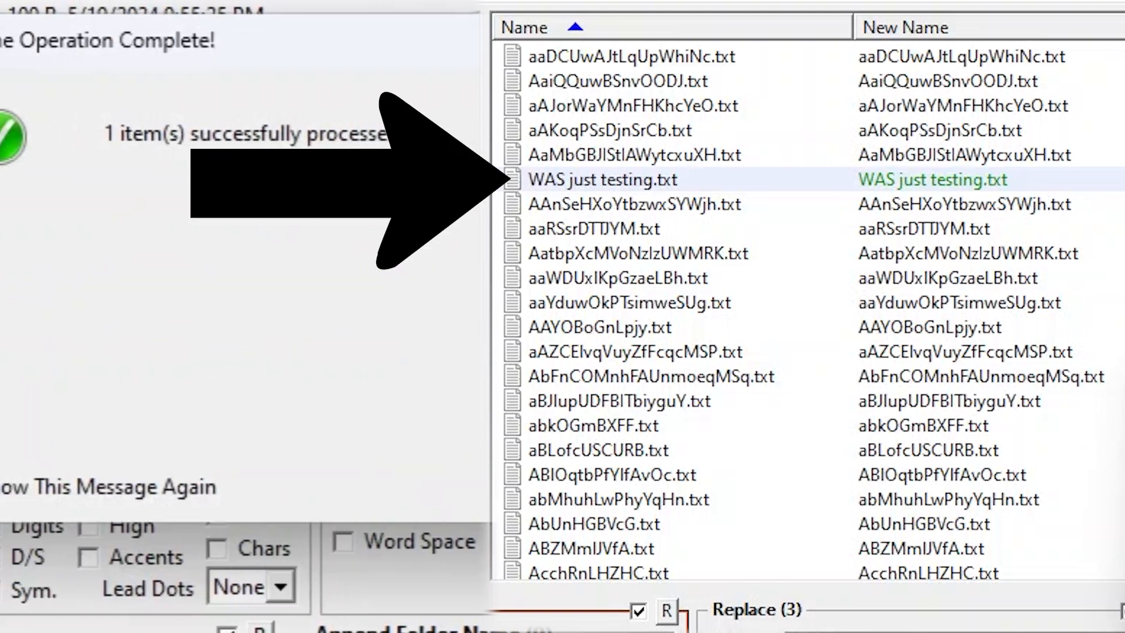
click(586, 487)
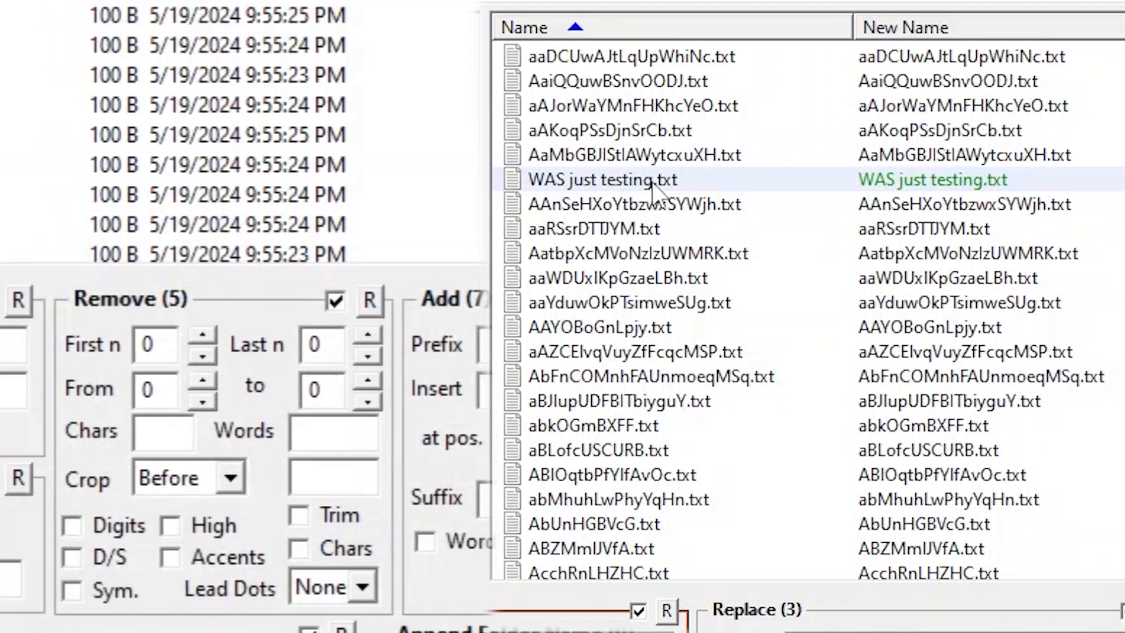
click(635, 227)
click(635, 181)
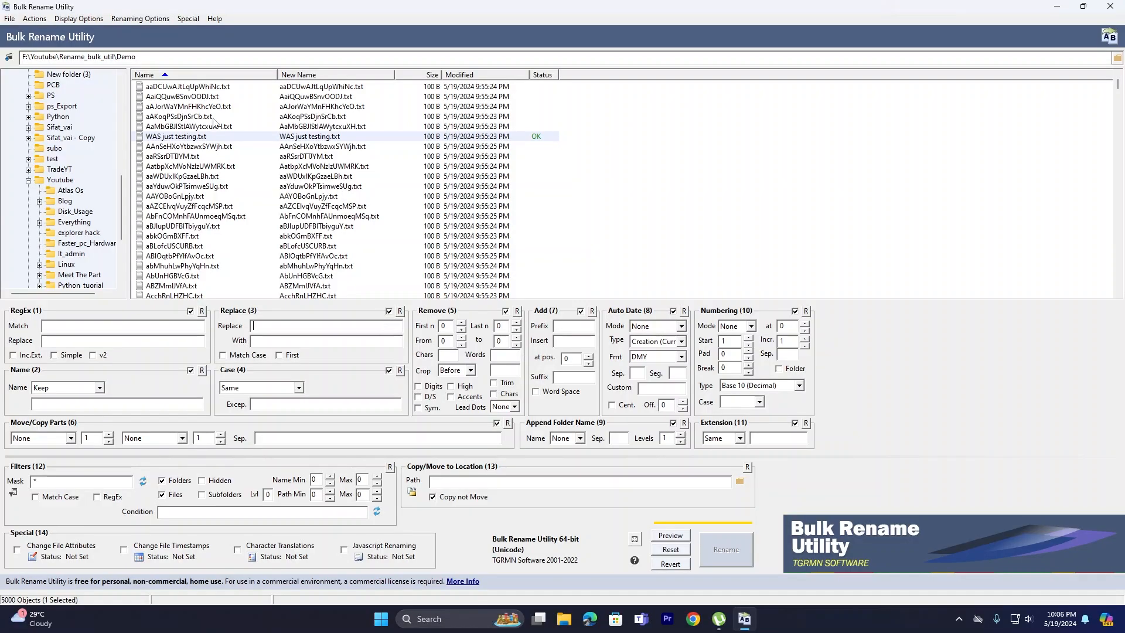
Select all listed files and try removing the last 20 characters of each file name.
click(212, 98)
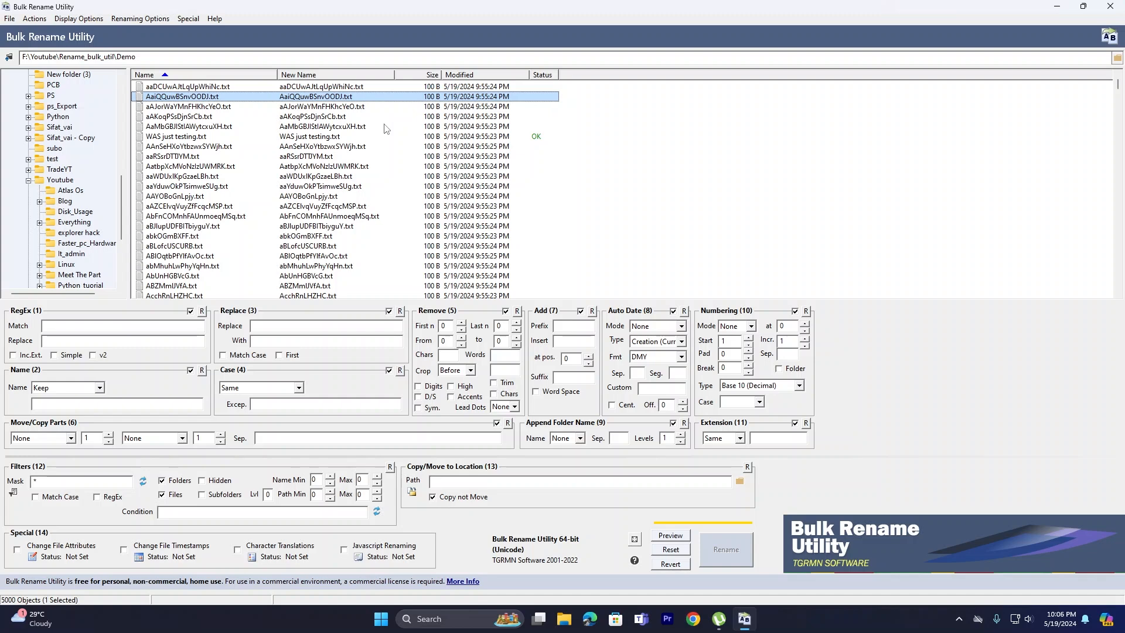
key(ctrl+a)
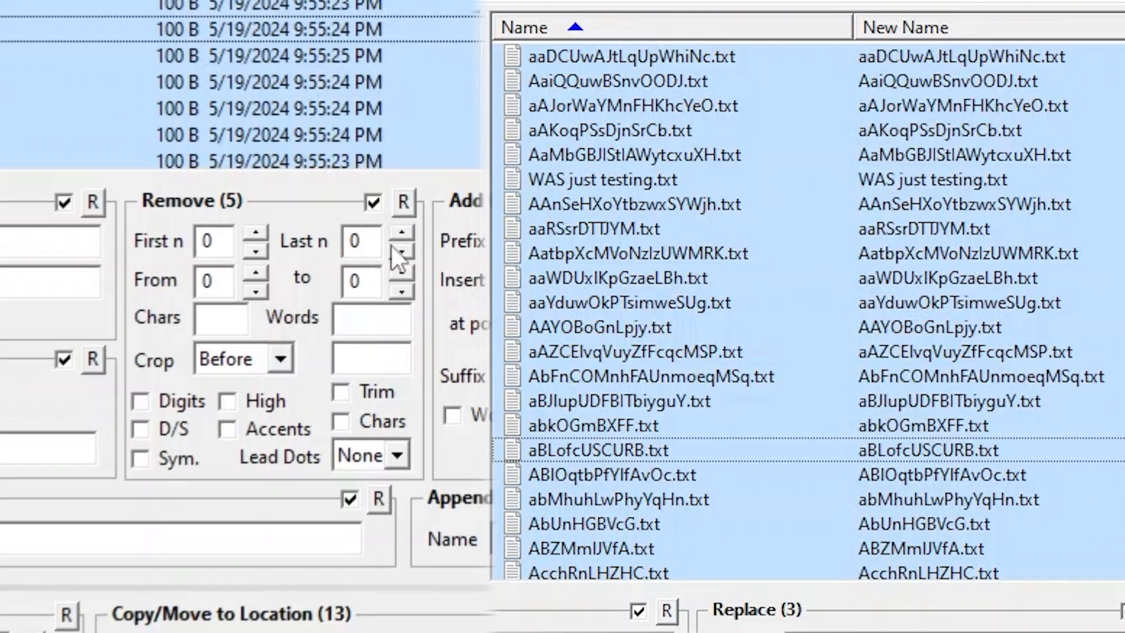
drag(348, 243, 315, 241)
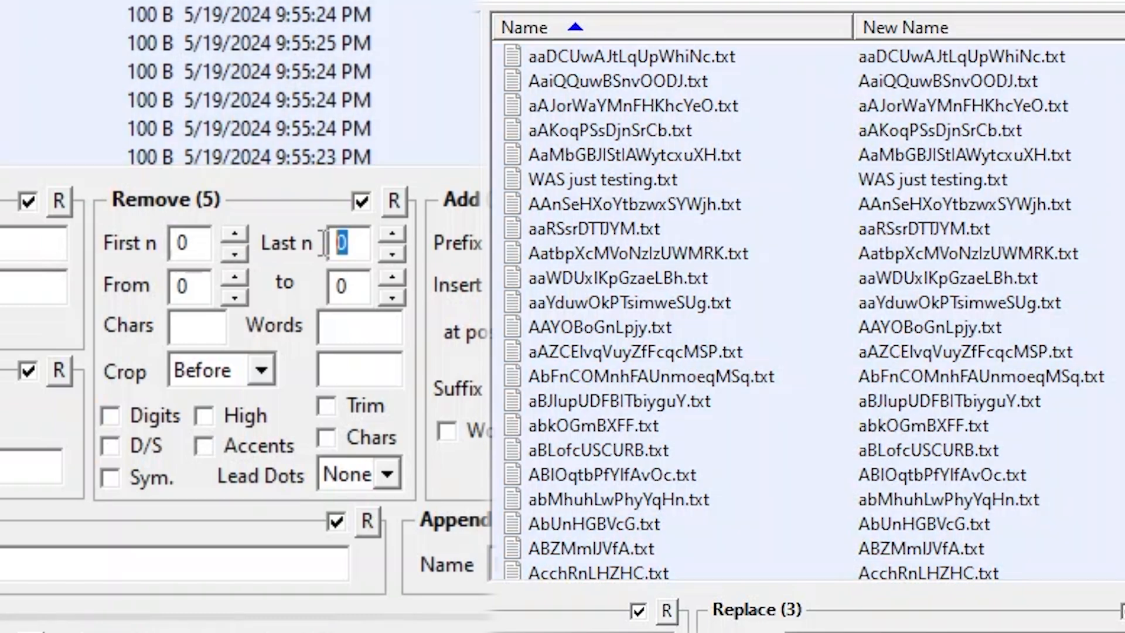
text(20)
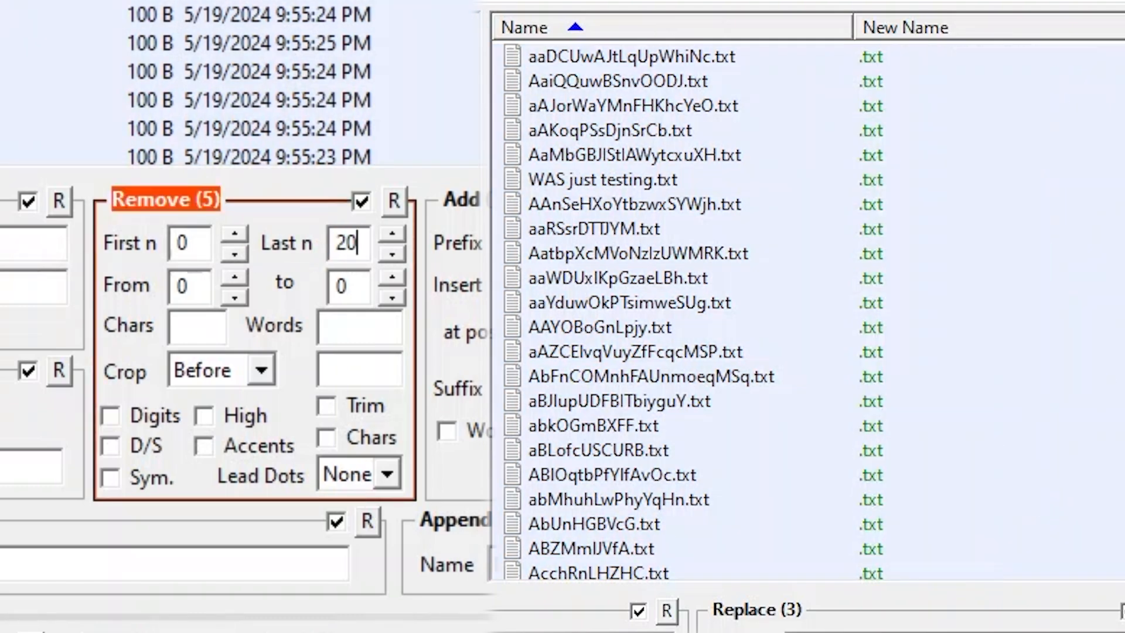
drag(364, 241, 293, 226)
key(BackSpace)
Set the removal to the first 20 characters of each name, with all files in the list selected.
drag(195, 249, 110, 216)
text(20)
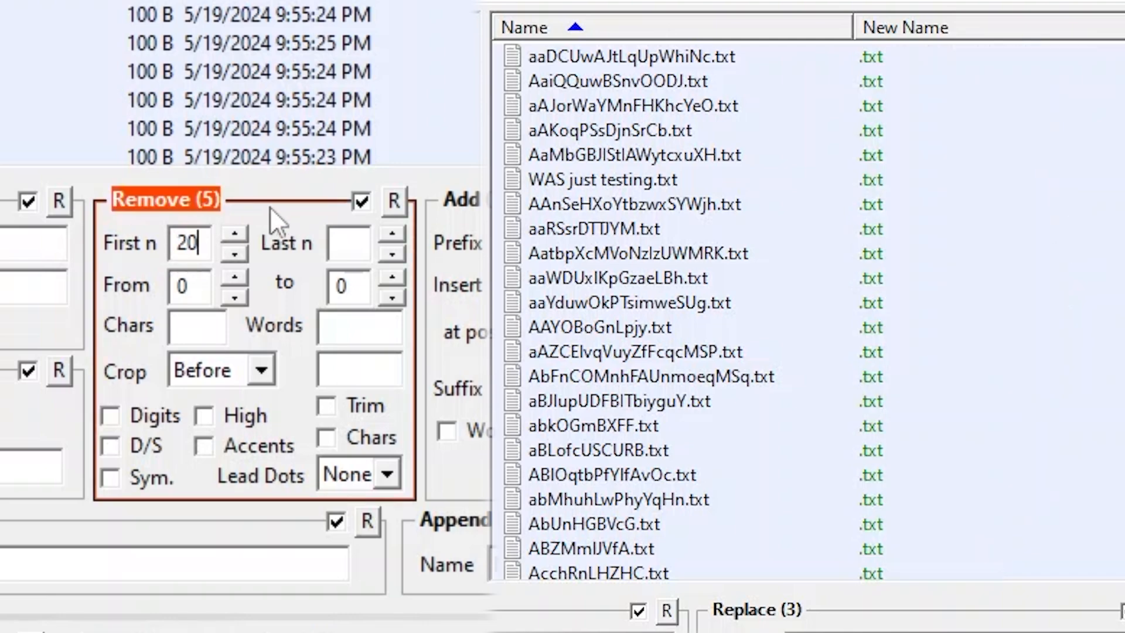
scroll(968, 333, down, 20)
scroll(968, 333, down, 3)
key(ctrl+a)
scroll(1068, 269, up, 15)
scroll(1061, 288, up, 8)
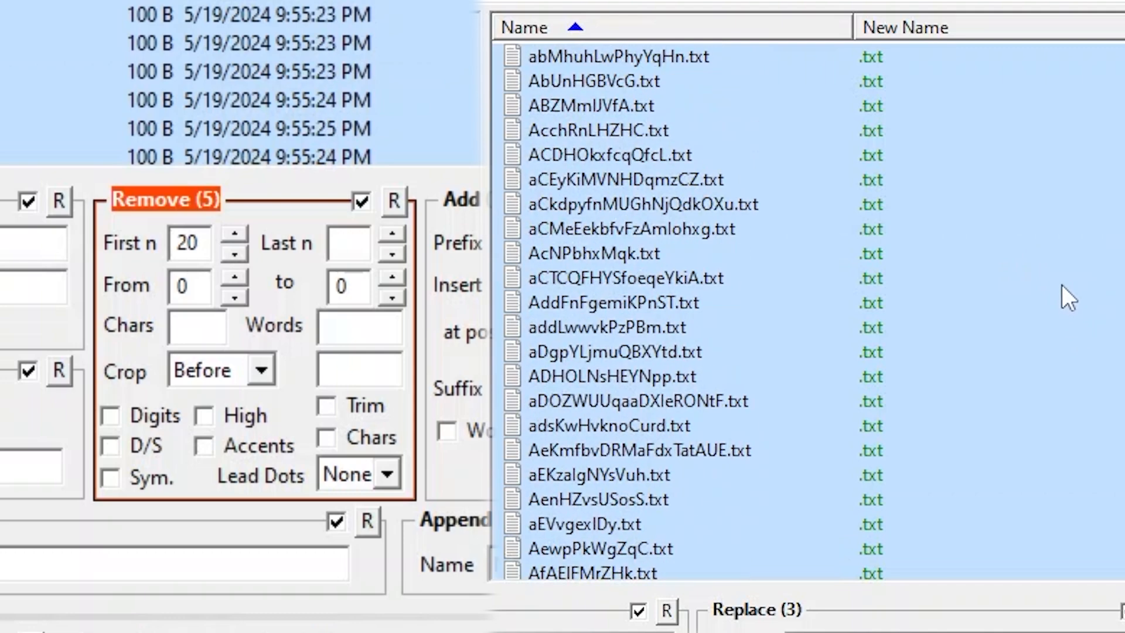
scroll(932, 357, up, 6)
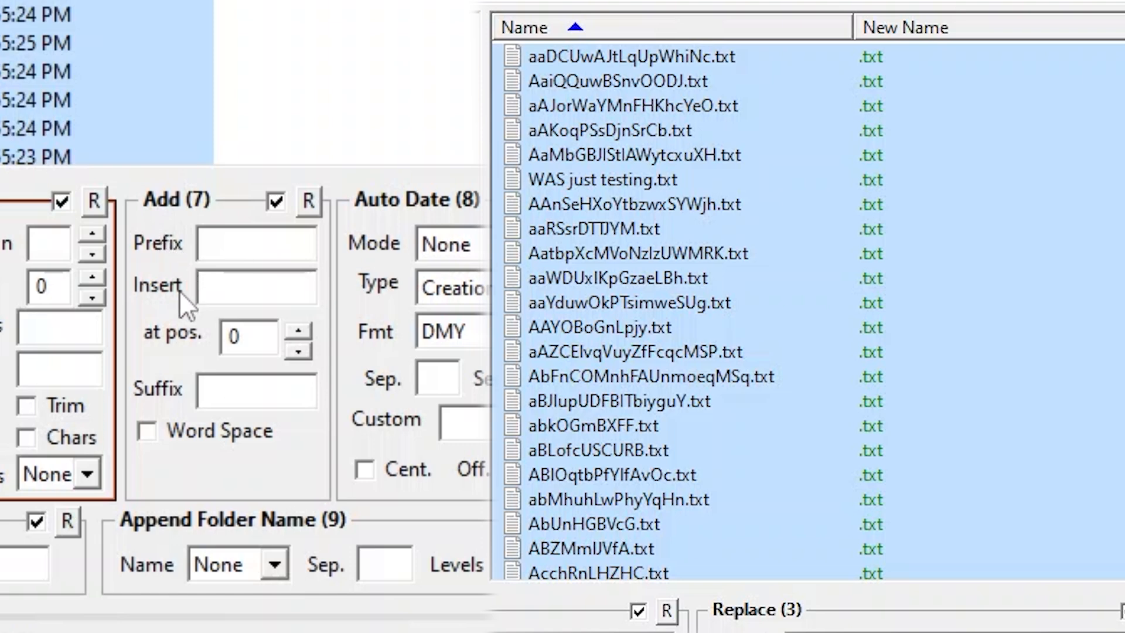
Add the prefix "This is Renamed" and the insert text 3434 to the new file names.
click(249, 250)
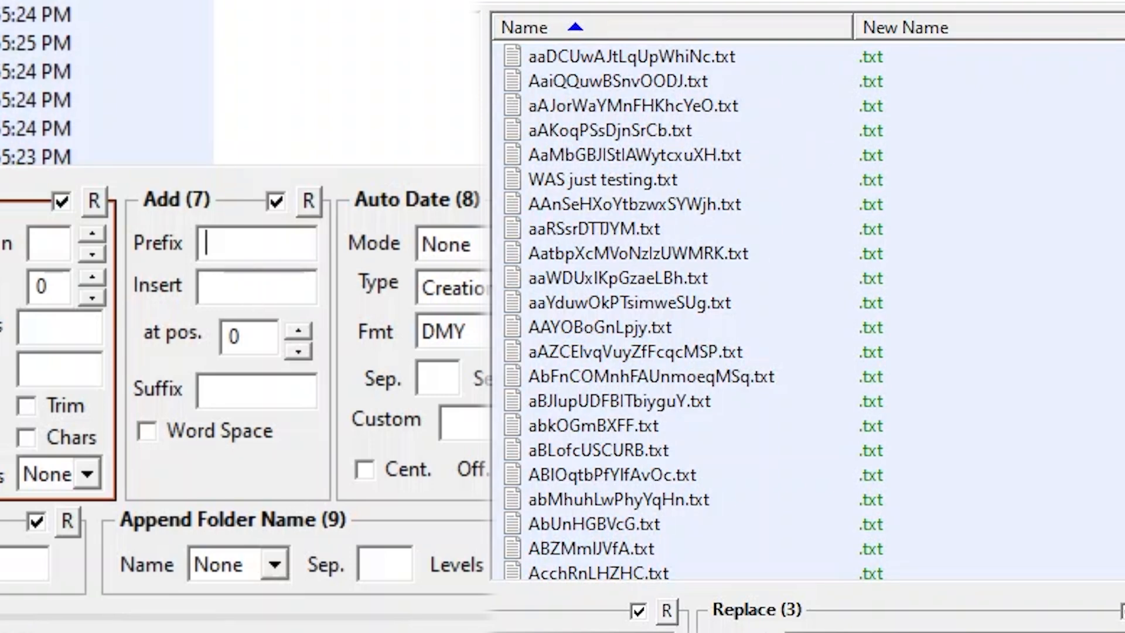
text(This is Renamed)
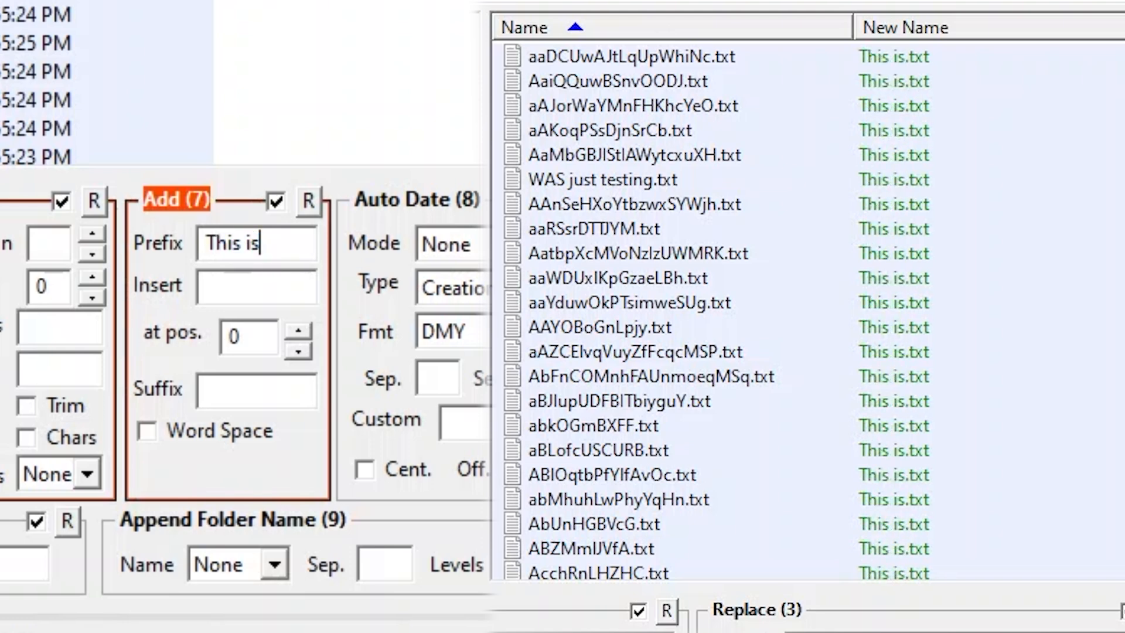
click(263, 299)
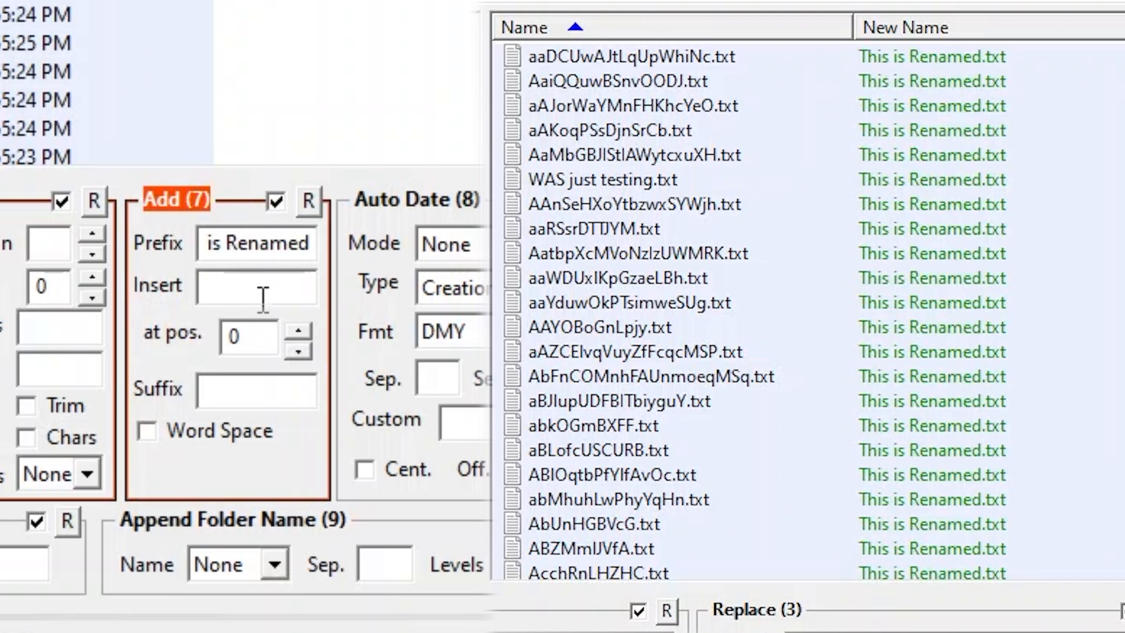
text(434)
key(Tab)
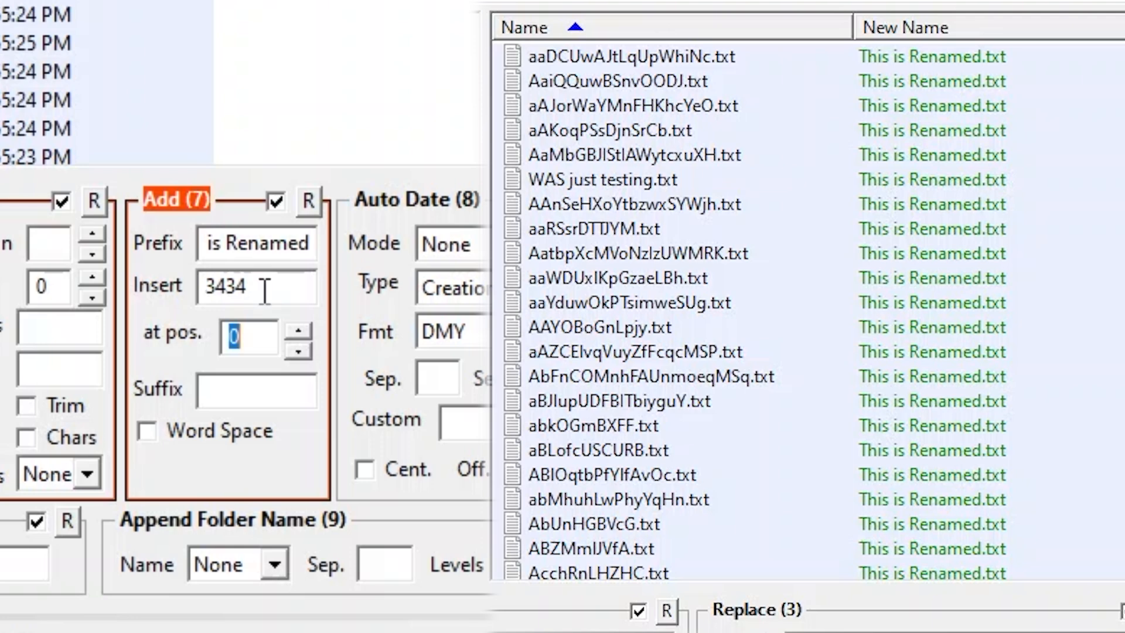
Try inserting the text 3434 at position 5 of the new file names.
drag(206, 286, 255, 287)
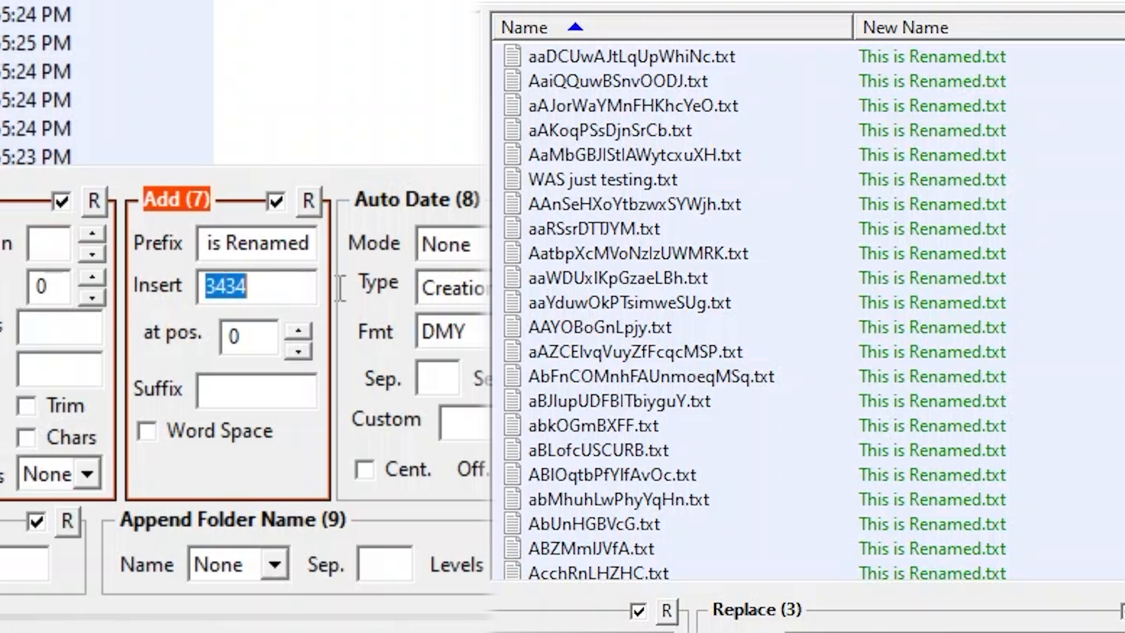
click(301, 332)
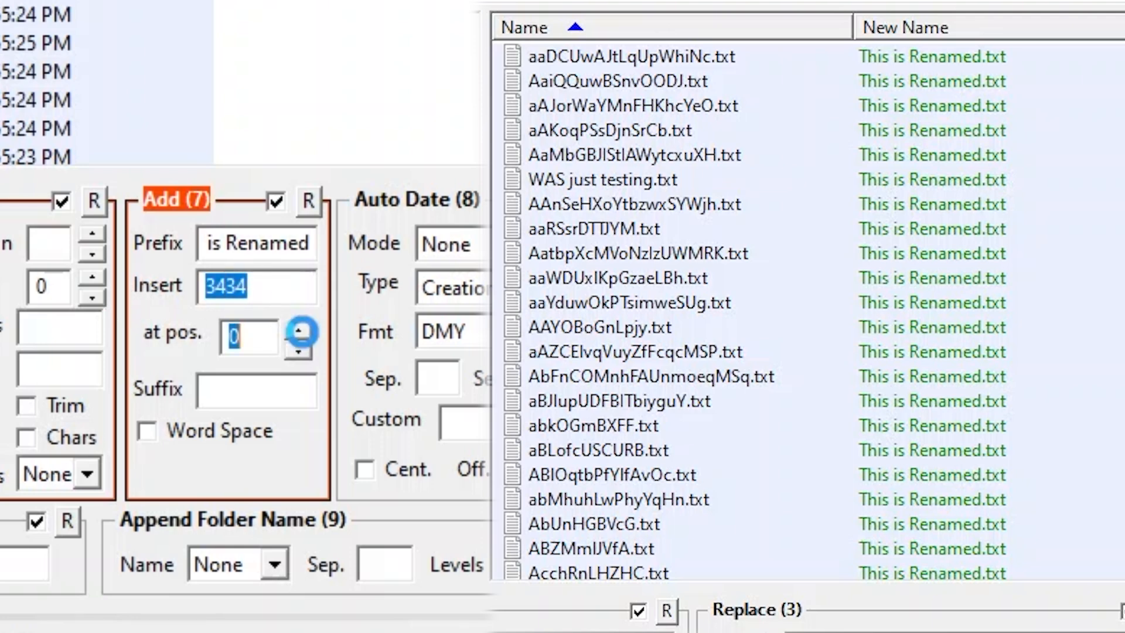
click(300, 332)
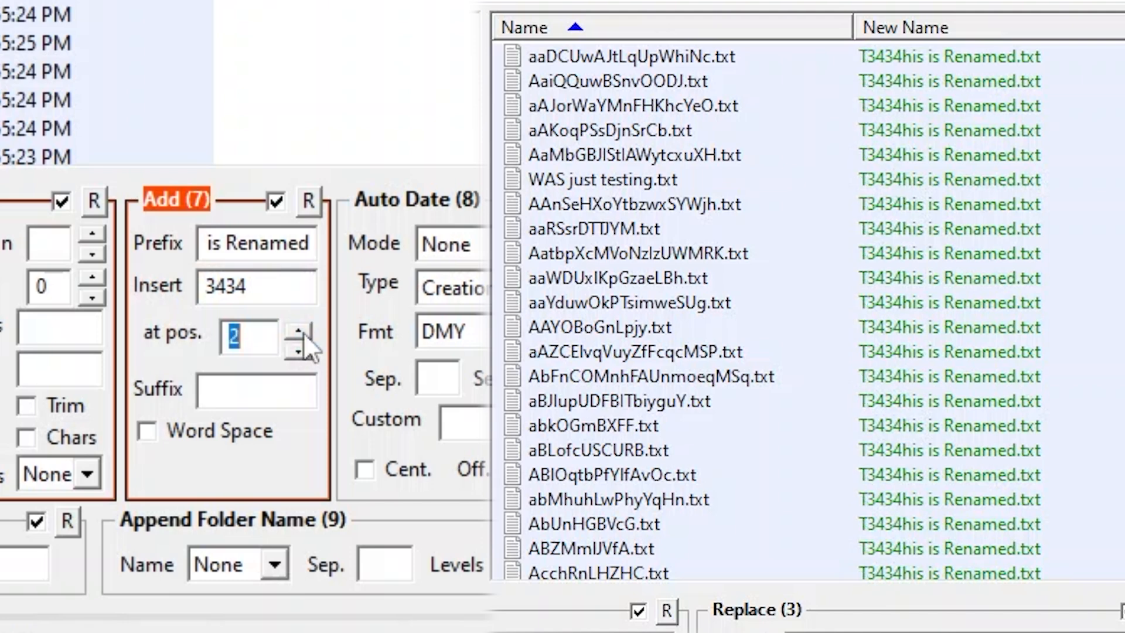
click(301, 332)
click(301, 331)
click(301, 332)
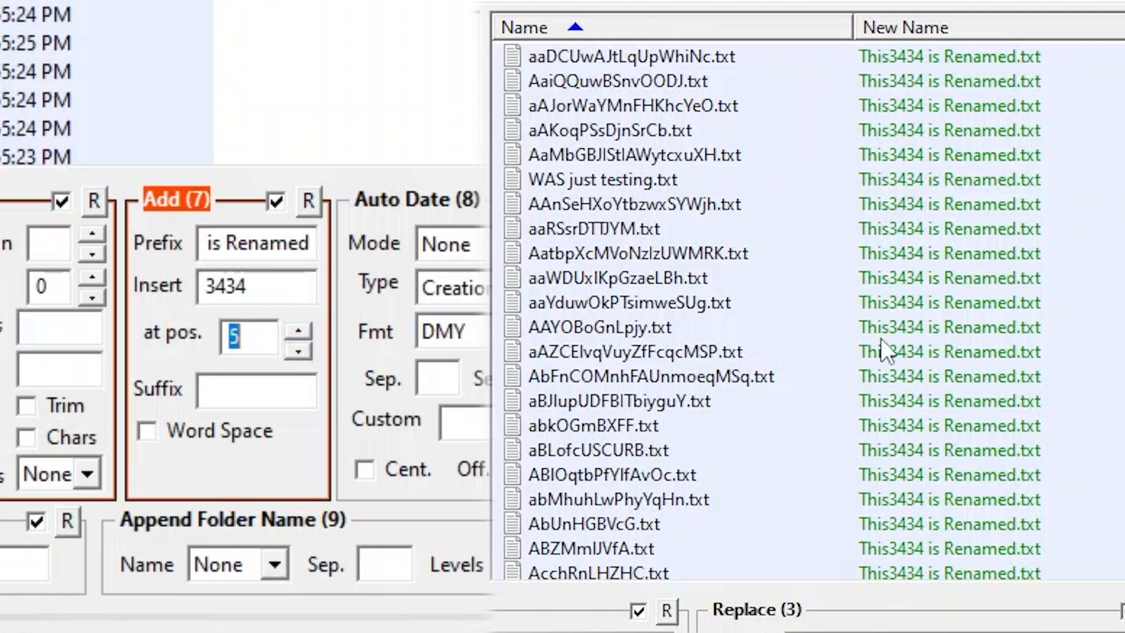
Return the insert position to 0 and clear the insert text in the Add rule, keeping the prefix.
click(298, 351)
click(298, 351)
click(299, 351)
click(298, 351)
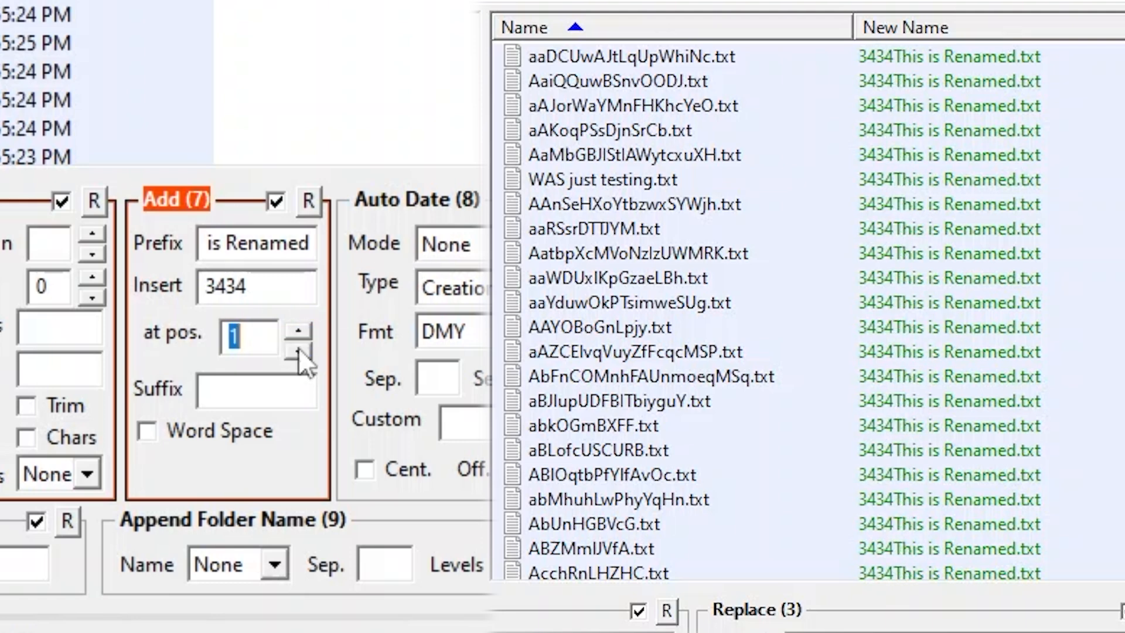
click(297, 347)
drag(251, 289, 120, 297)
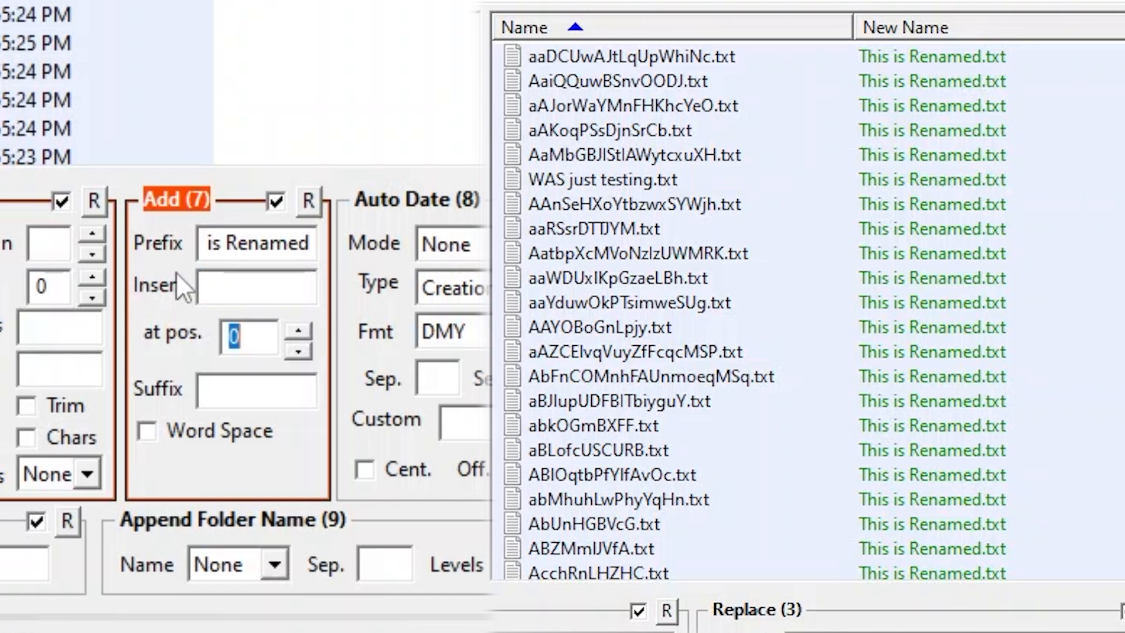
click(237, 245)
Set Auto Date to Prefix mode, trying the DMY HM format before returning to DMY.
click(567, 245)
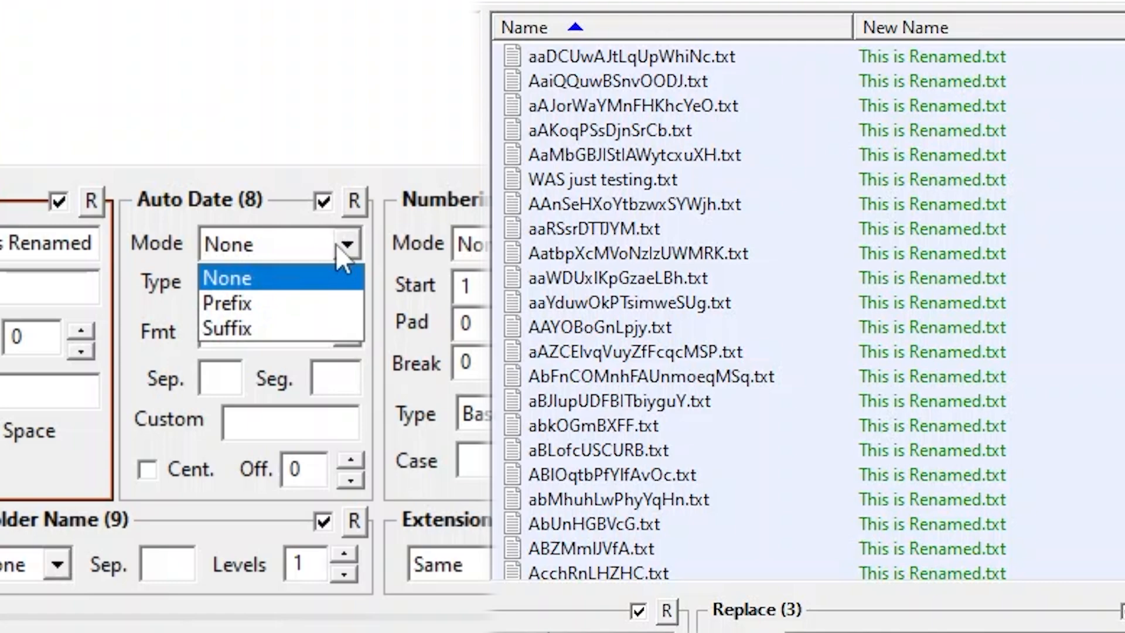
click(263, 304)
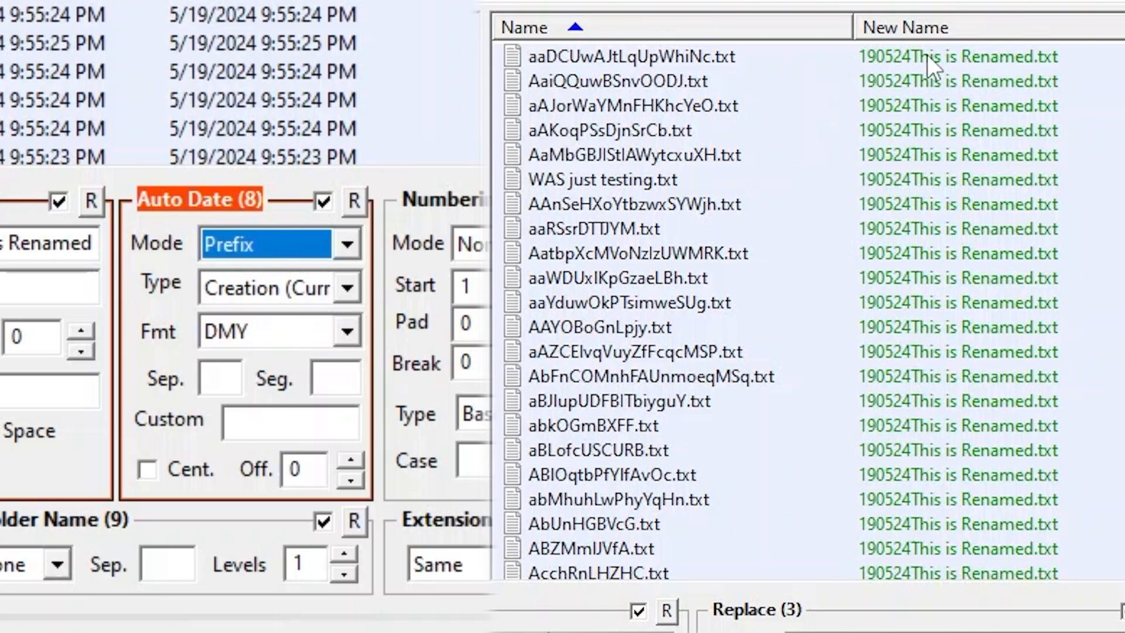
click(334, 299)
click(343, 340)
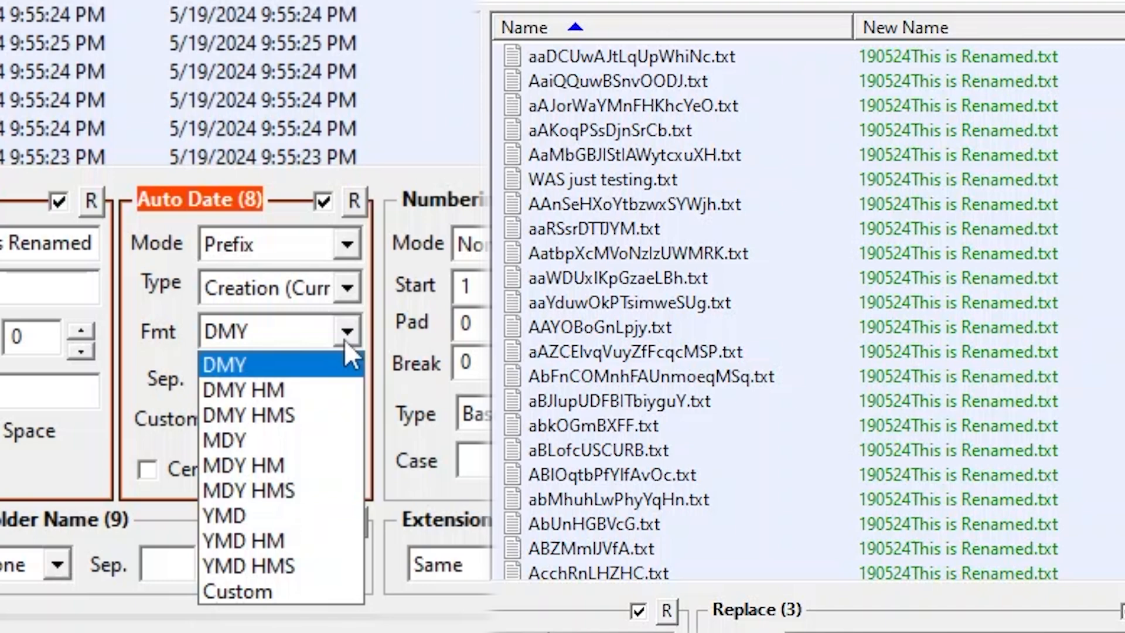
click(242, 388)
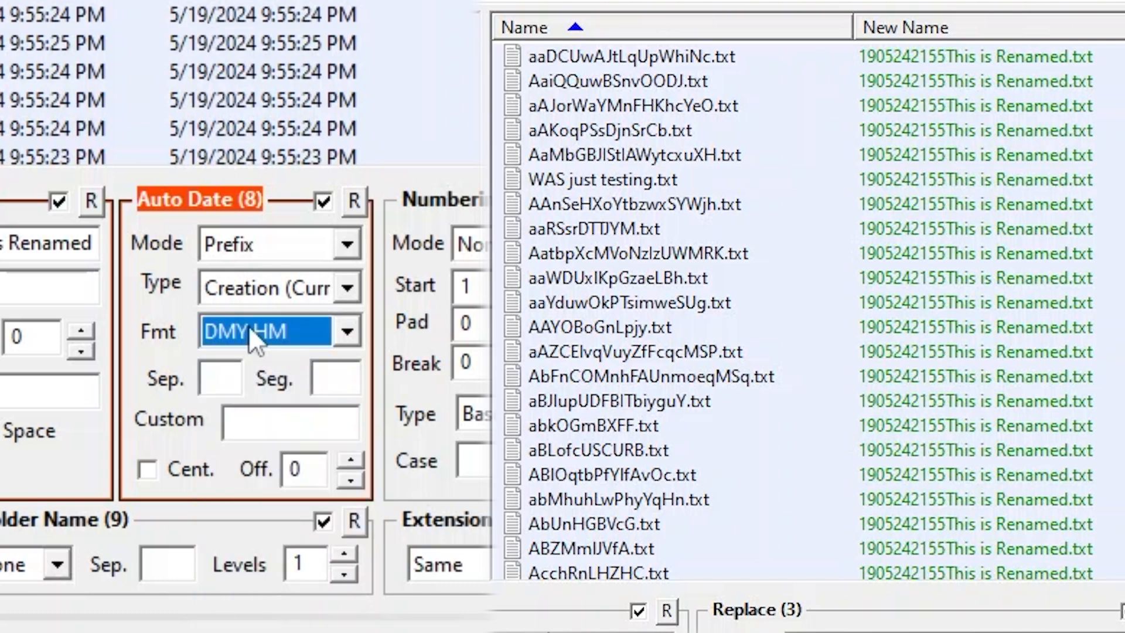
click(334, 339)
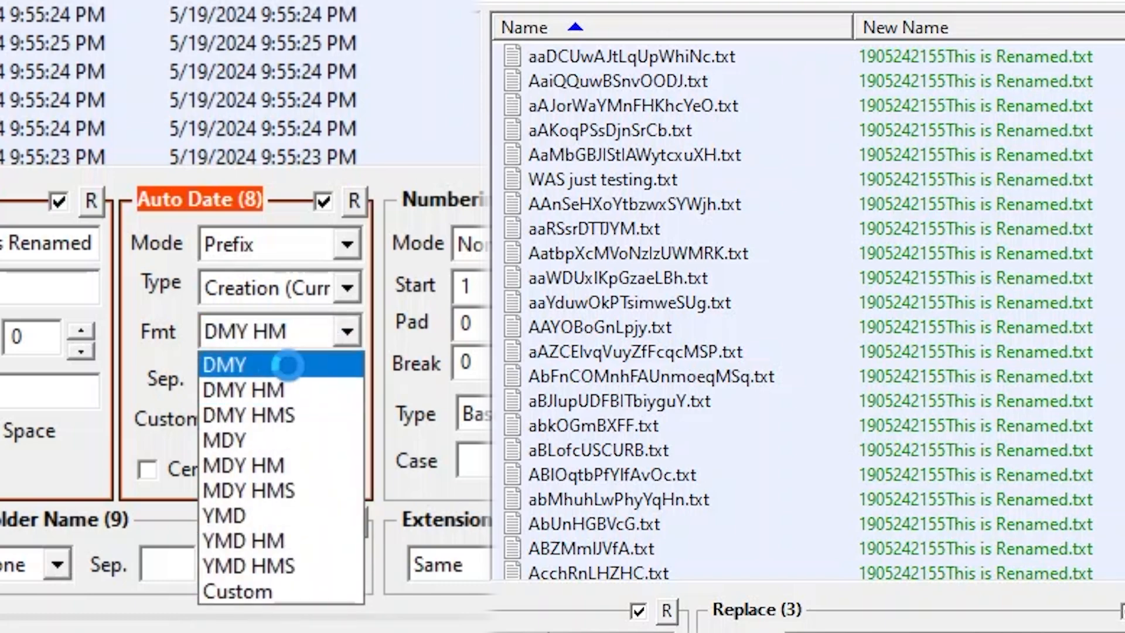
click(291, 366)
Try a hyphen as the Auto Date separator between the date and the name, and remove it.
click(211, 381)
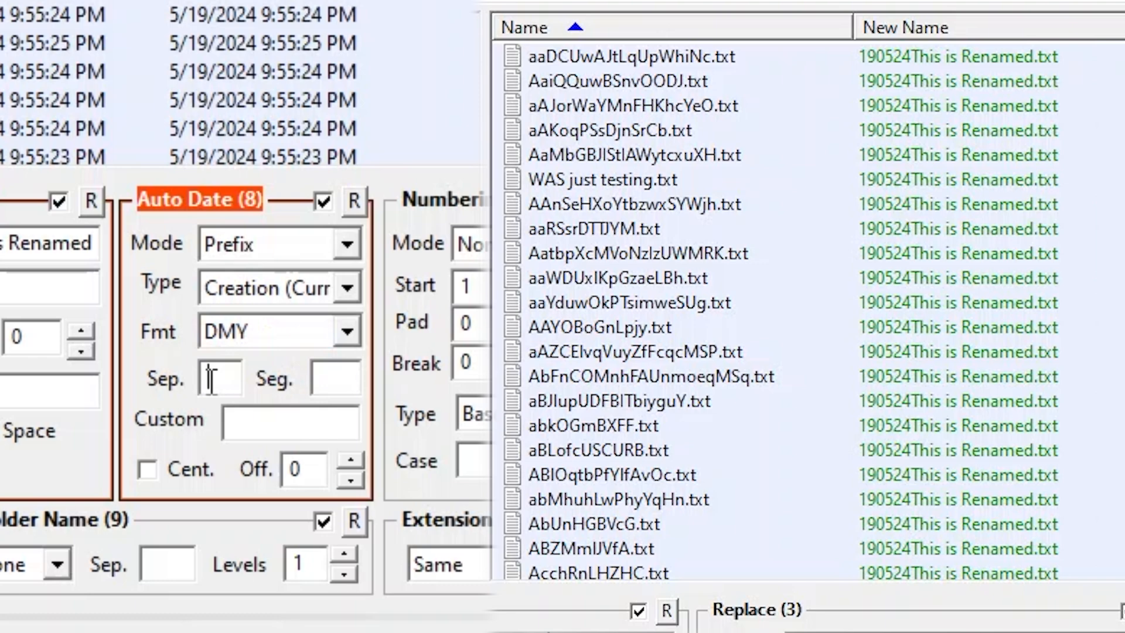
text(-)
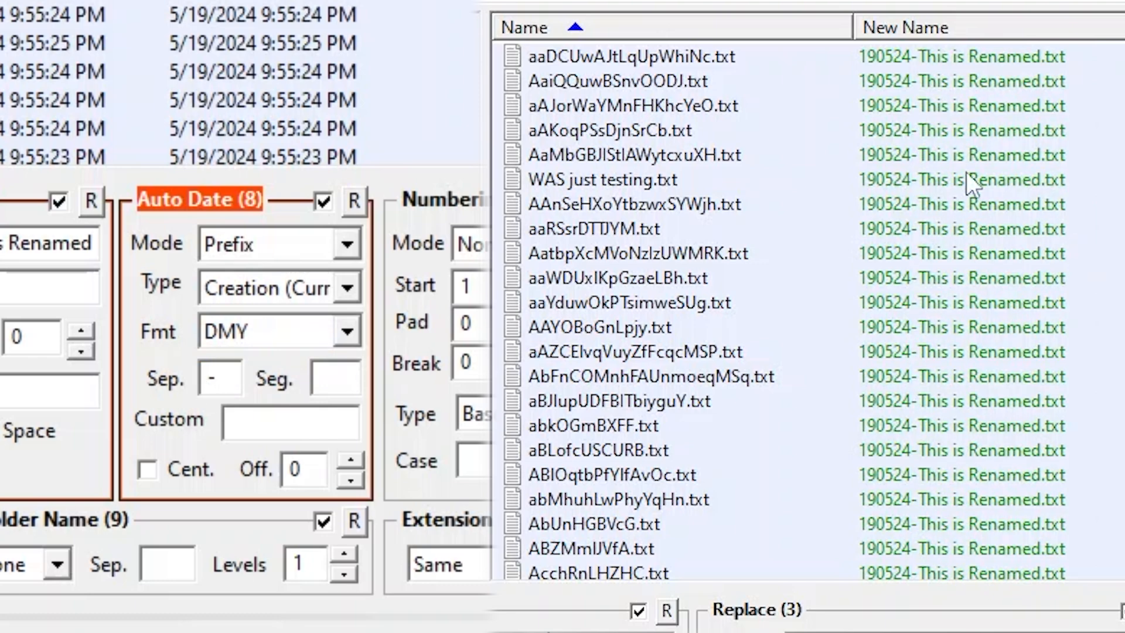
key(BackSpace)
Set the date segment separator to a hyphen and the separator before the name to a space and hyphen.
click(332, 380)
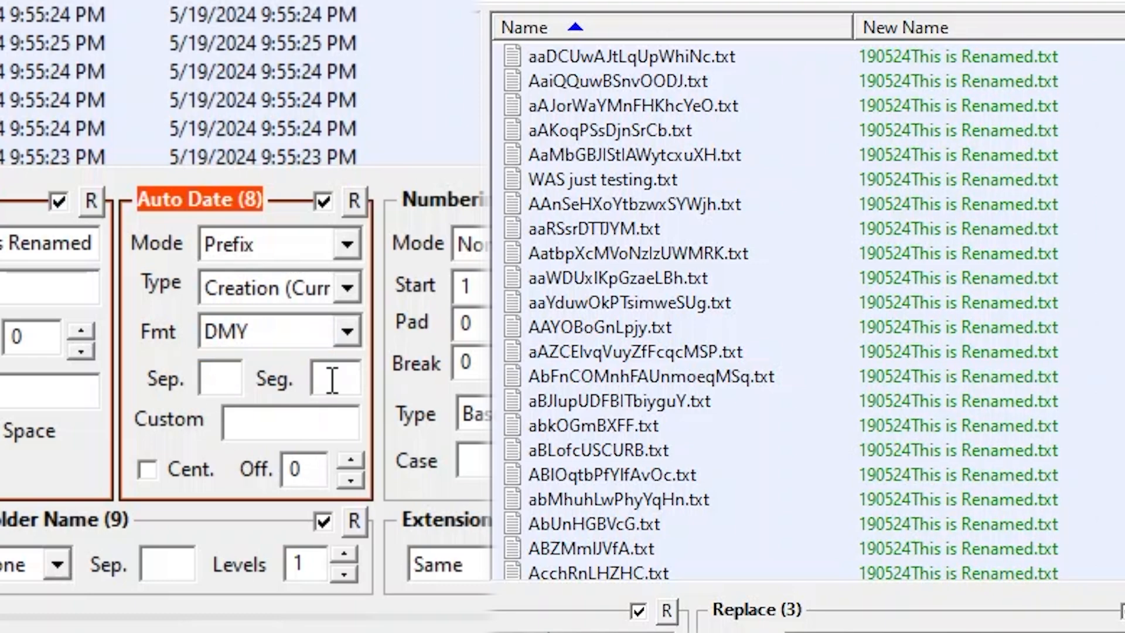
text(-)
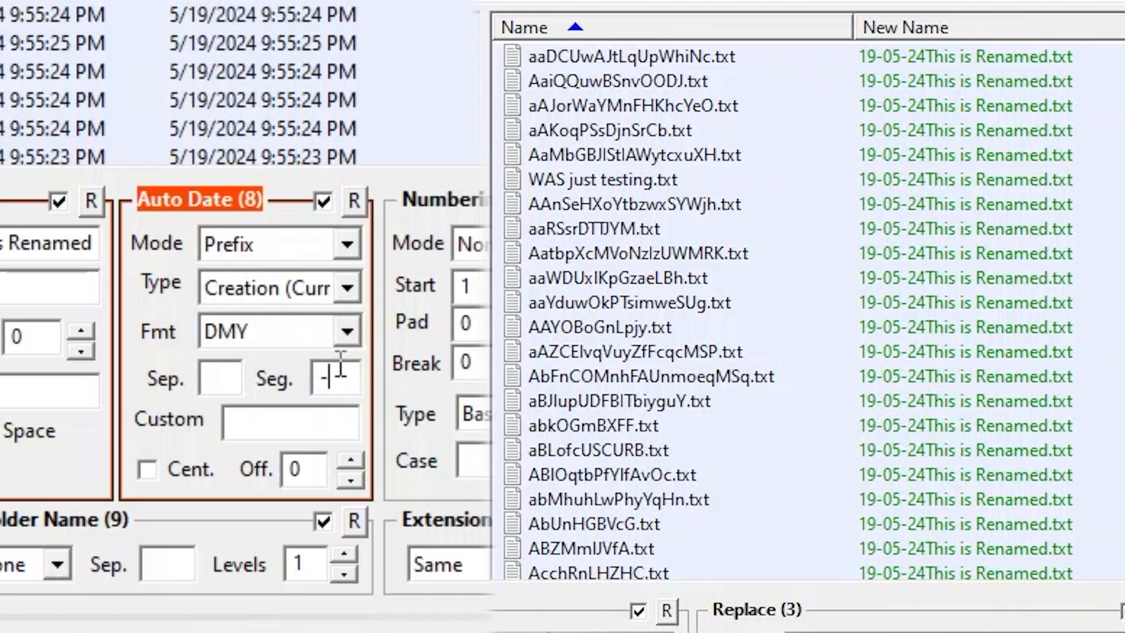
click(220, 381)
text(-)
key(Home)
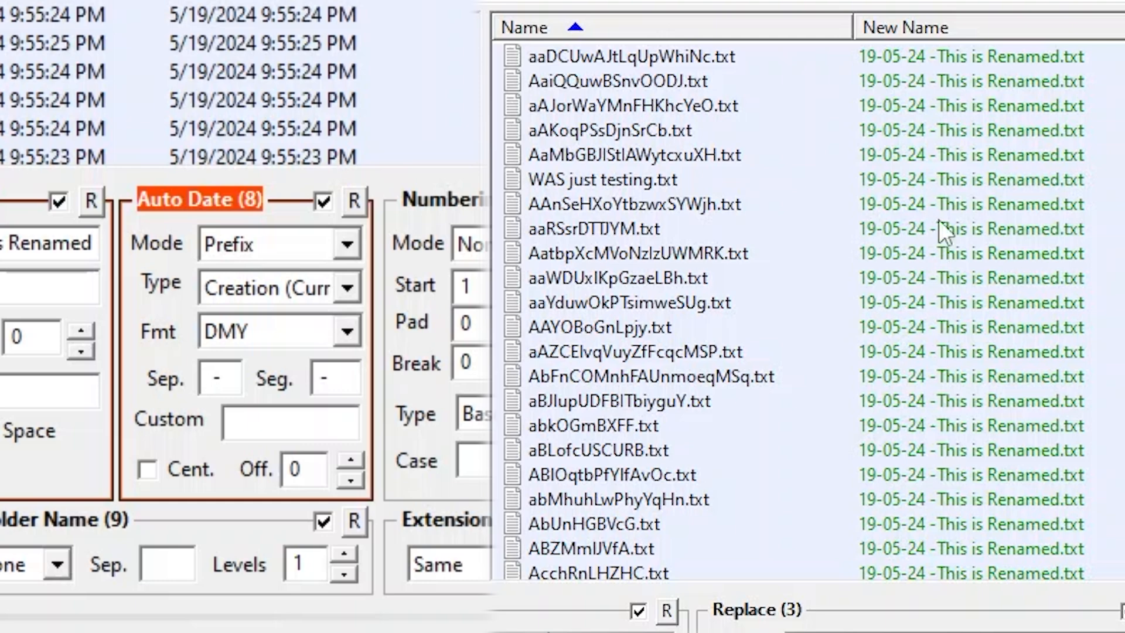
Try the DMY HMS format for the date prefix and return to DMY.
click(348, 329)
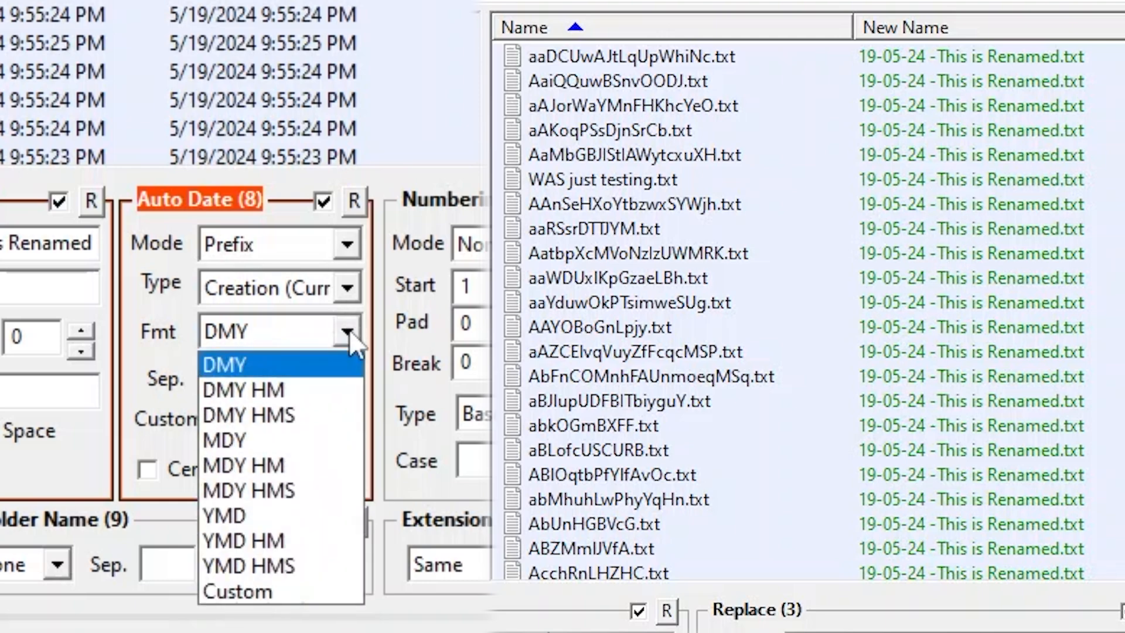
click(328, 417)
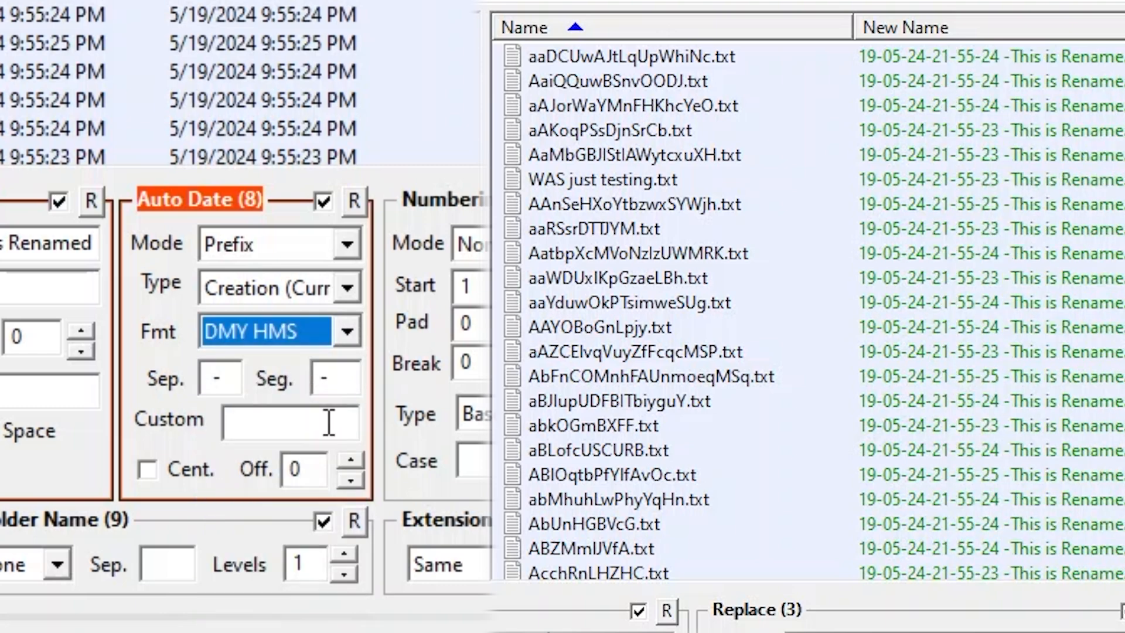
click(347, 330)
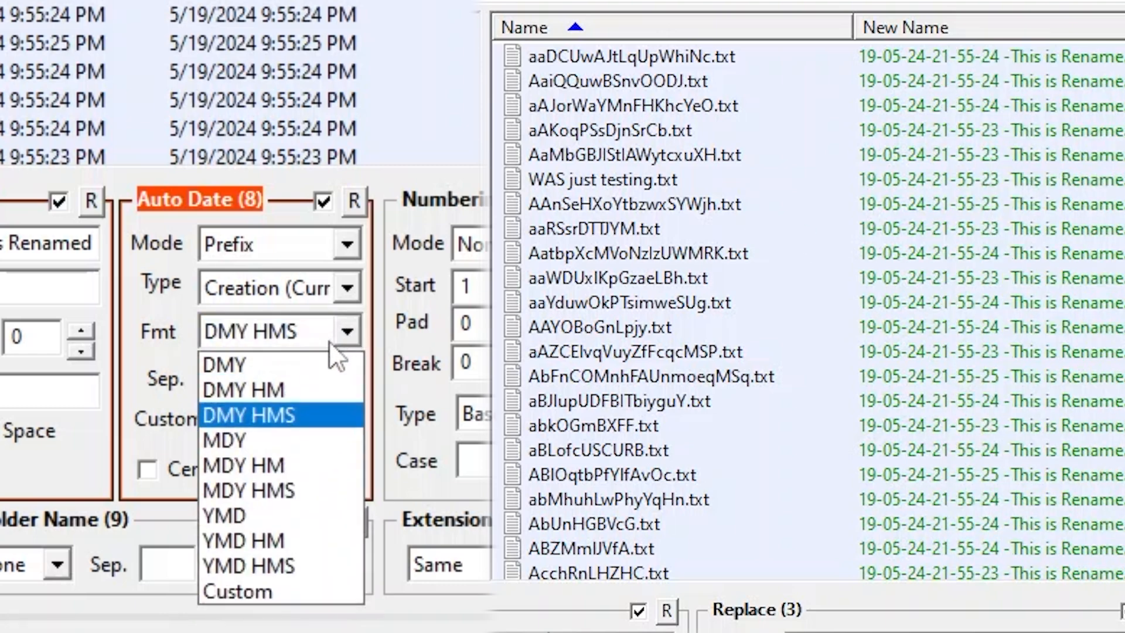
click(330, 365)
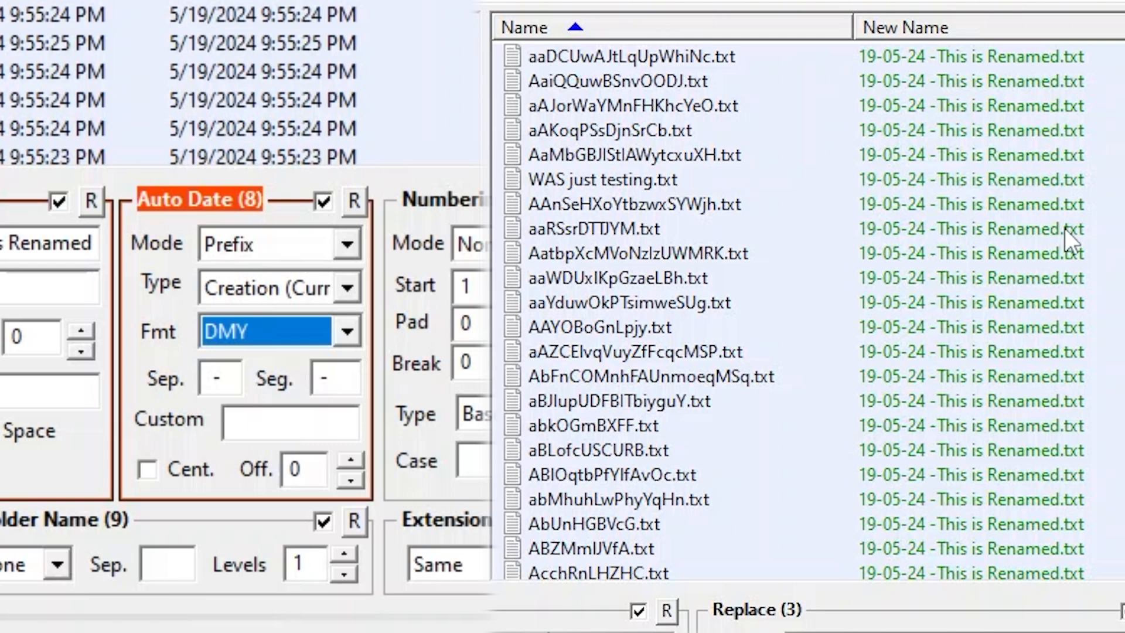
Try Creation (New) as the Auto Date type, and set it to Modified (Curr.).
click(347, 287)
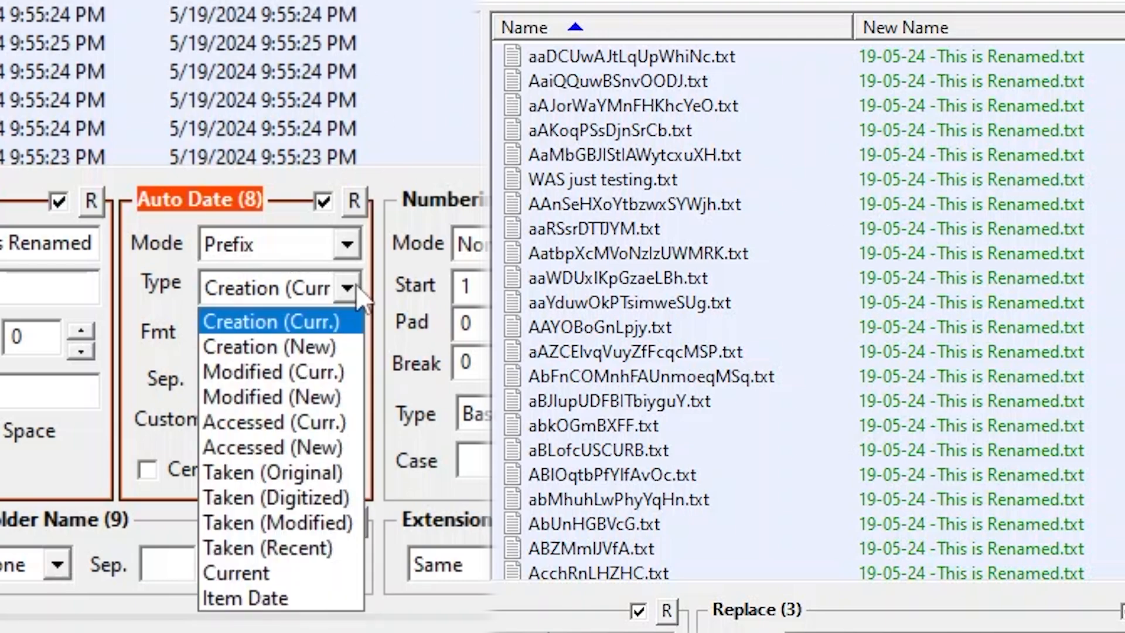
click(346, 287)
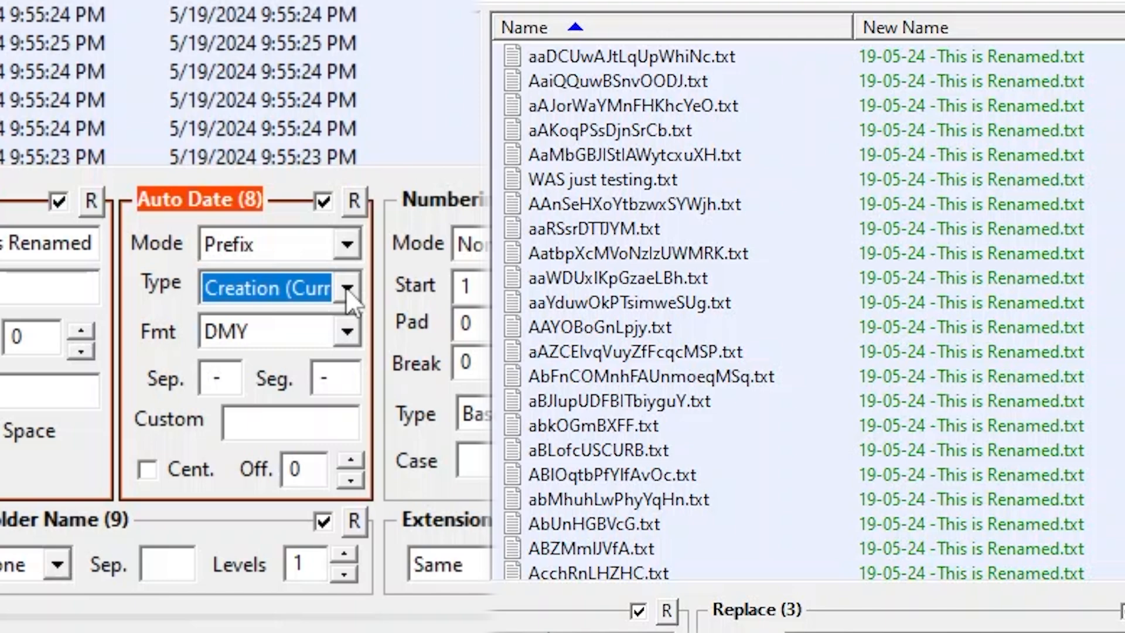
click(346, 287)
click(346, 287)
click(345, 287)
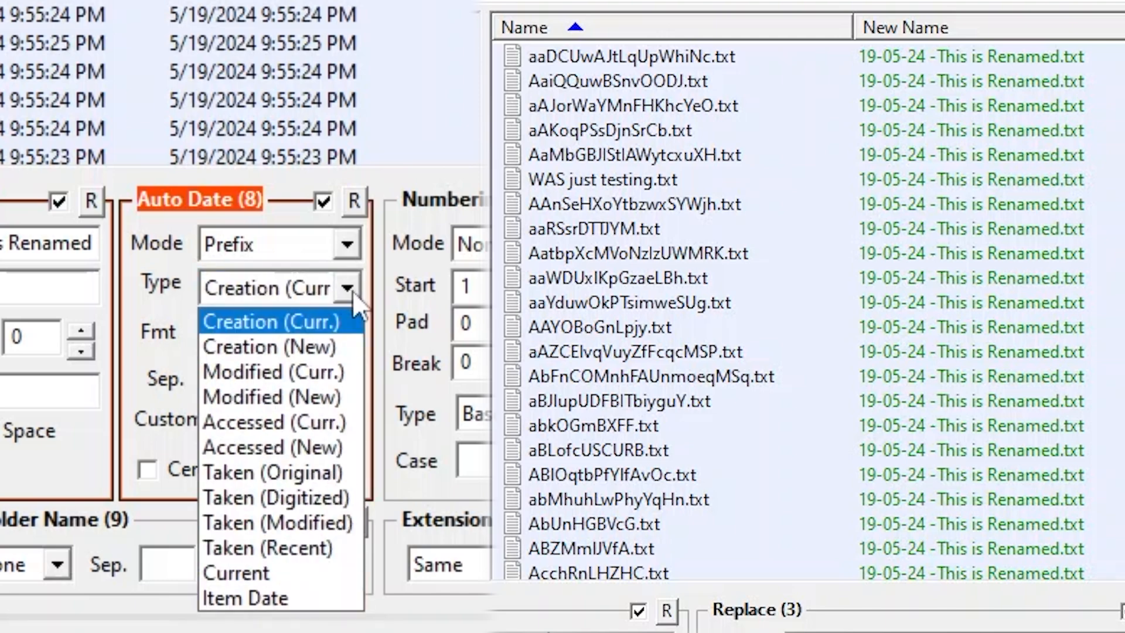
click(329, 343)
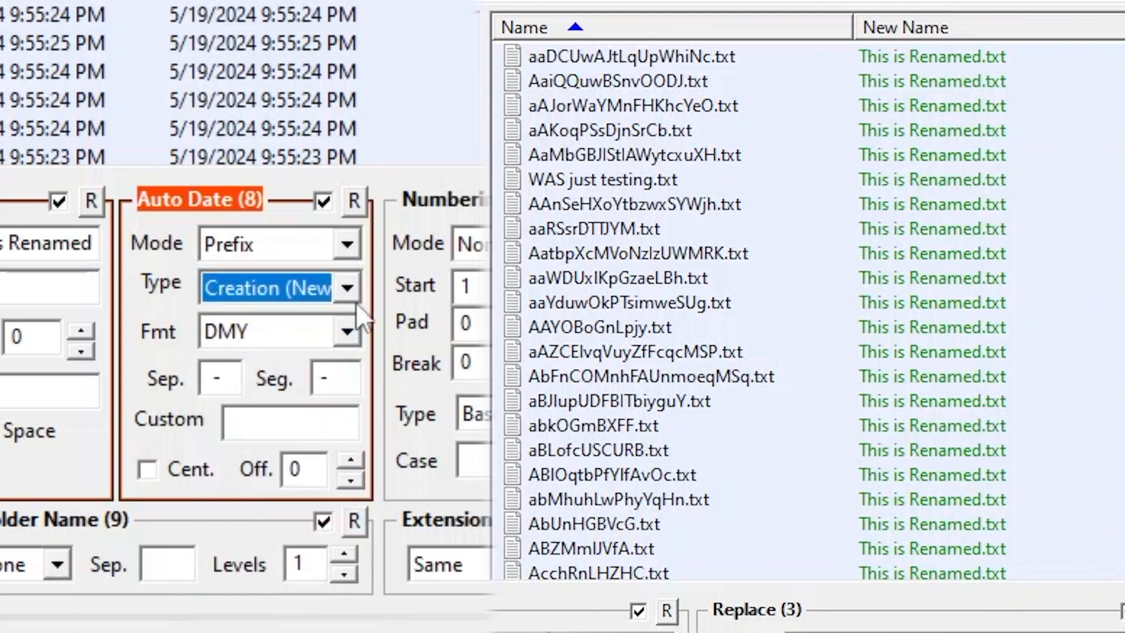
click(350, 296)
click(346, 378)
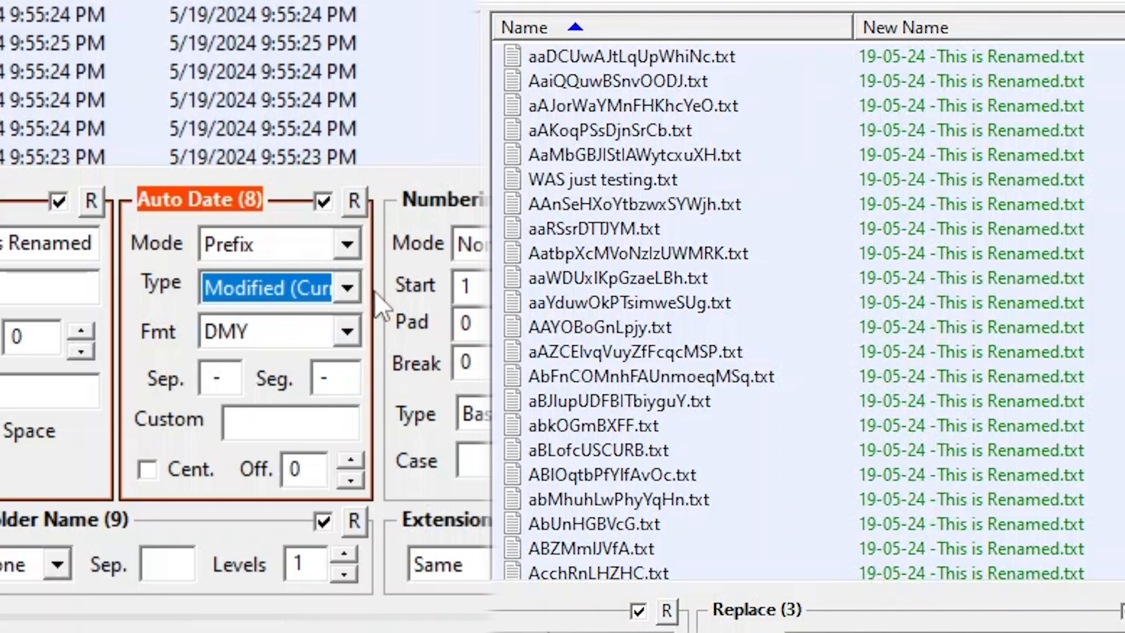
Try placing the automatic date as a suffix and return its mode to Prefix.
click(346, 245)
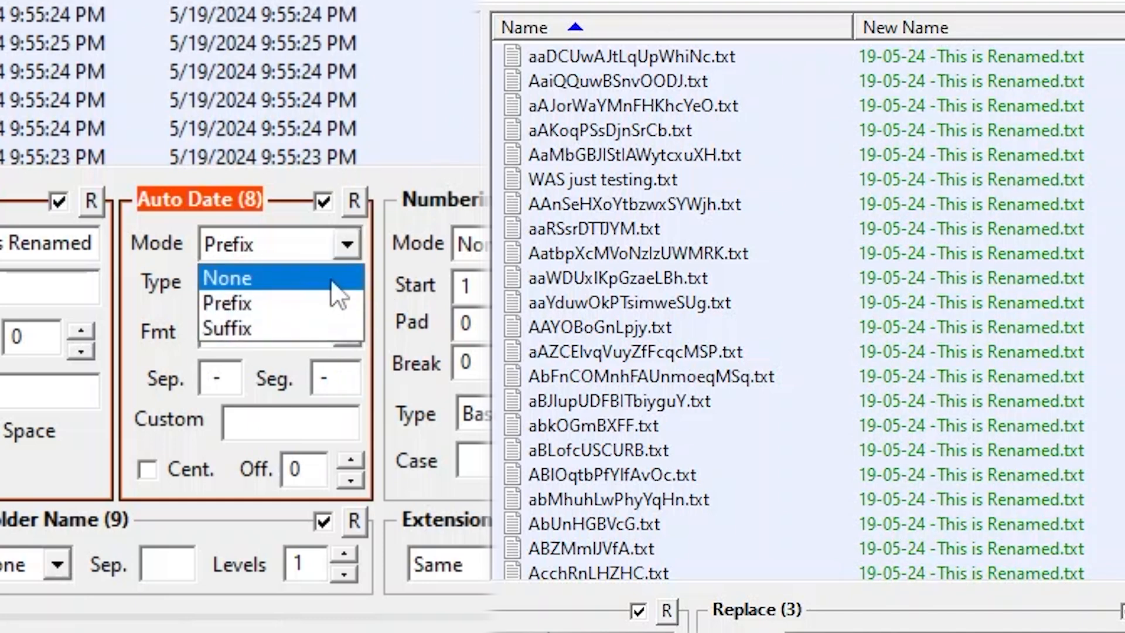
click(258, 330)
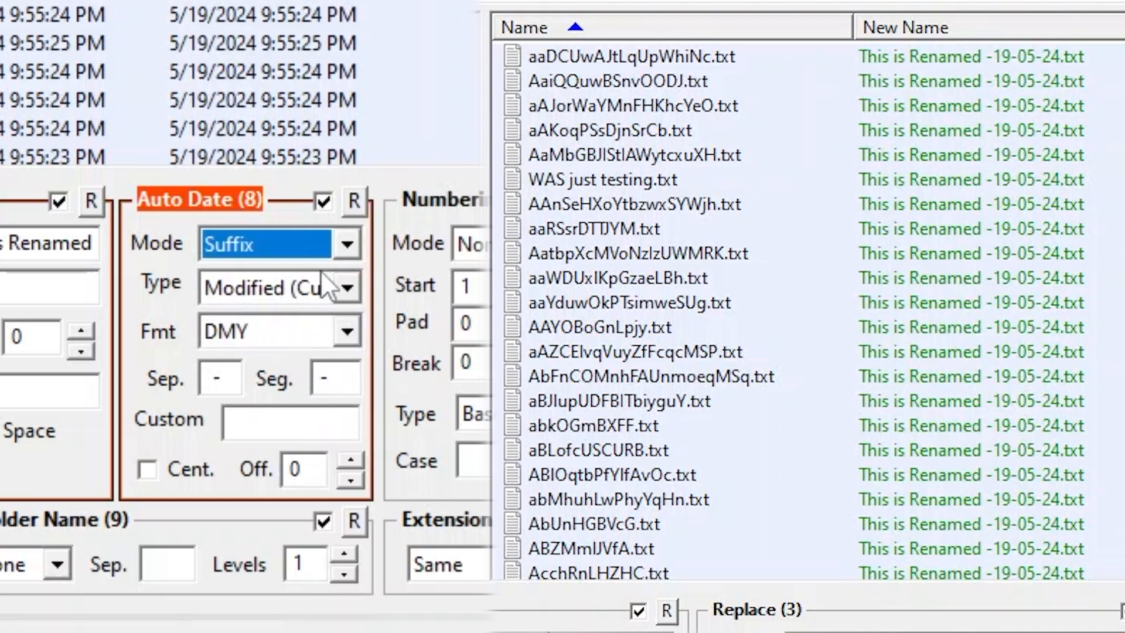
click(346, 245)
click(296, 295)
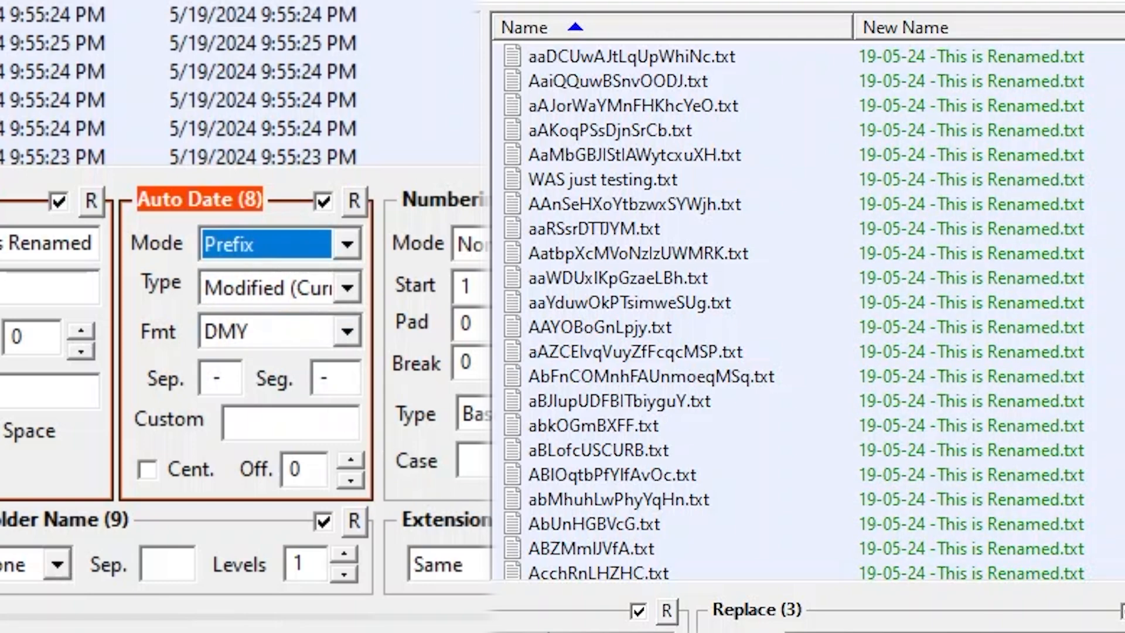
Set the Numbering mode to Suffix and review the numbered new names throughout the file list.
scroll(300, 249, right, 5)
click(299, 243)
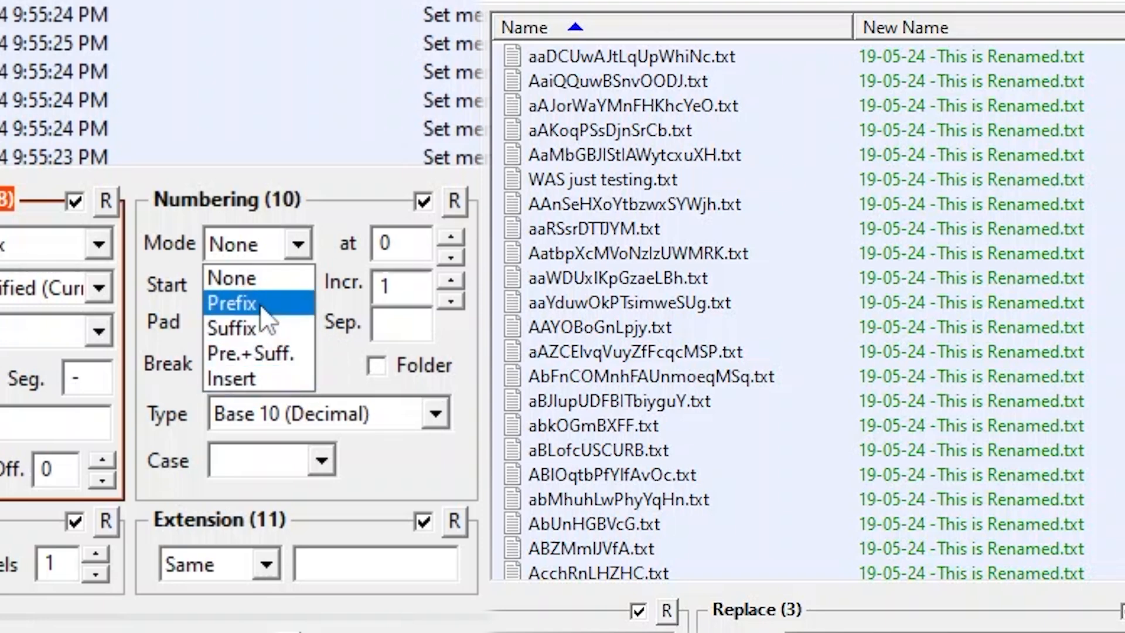
click(261, 327)
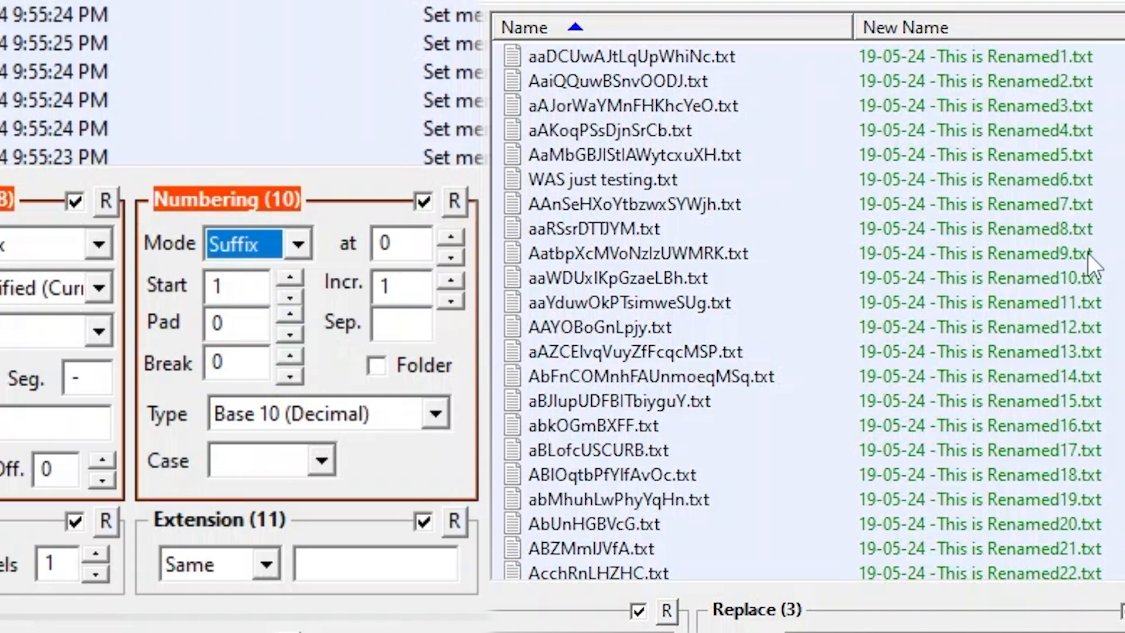
scroll(1082, 384, down, 20)
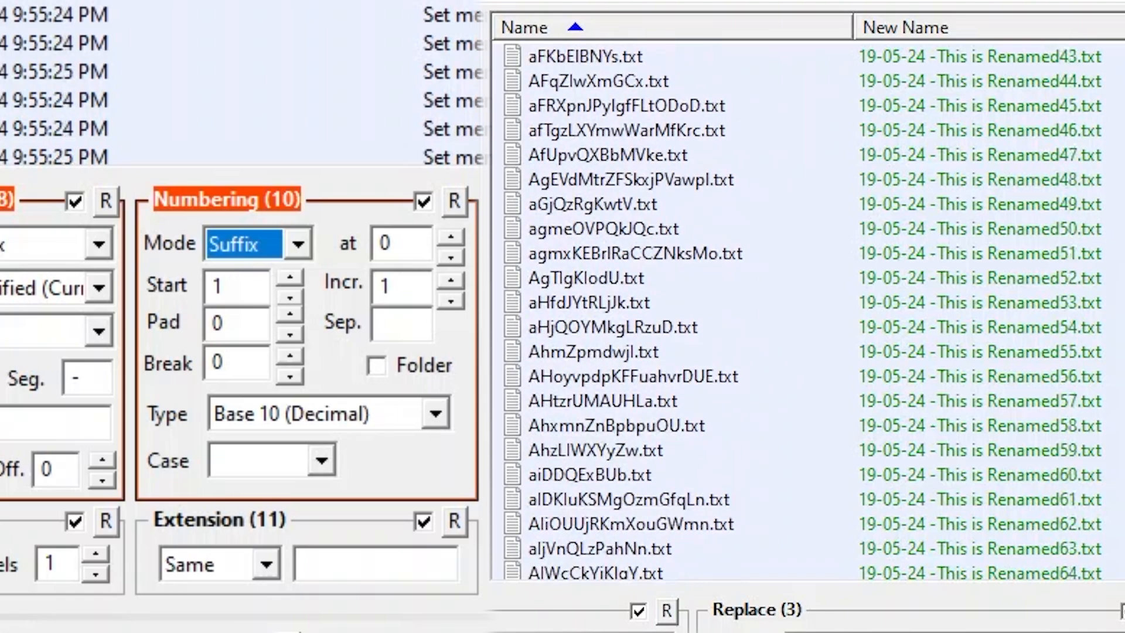
scroll(1117, 368, down, 20)
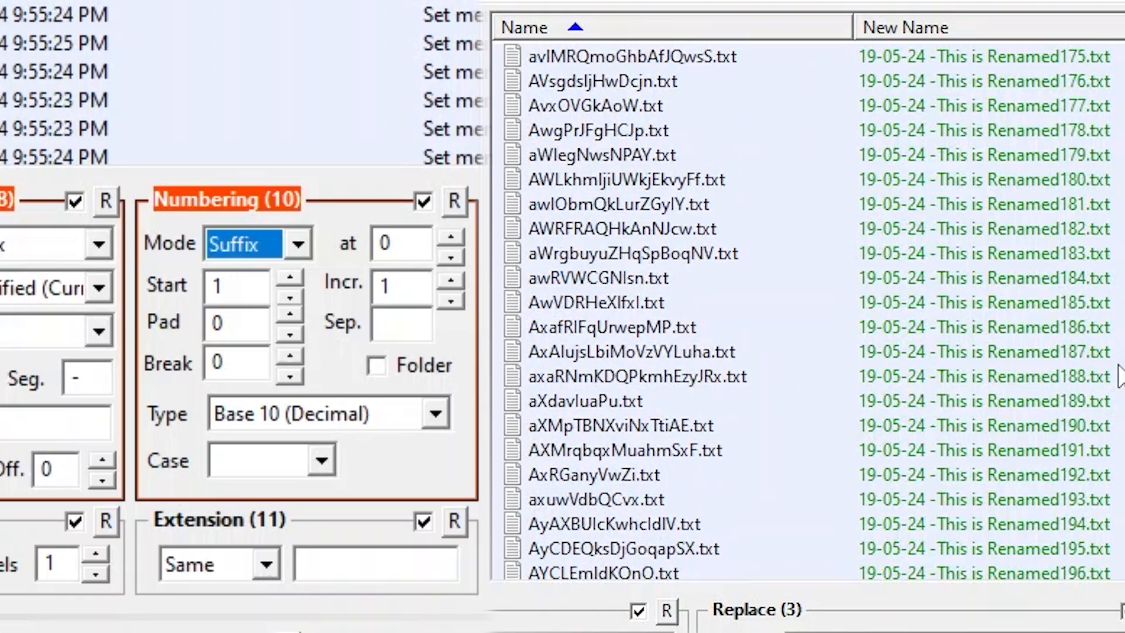
scroll(1086, 360, up, 8)
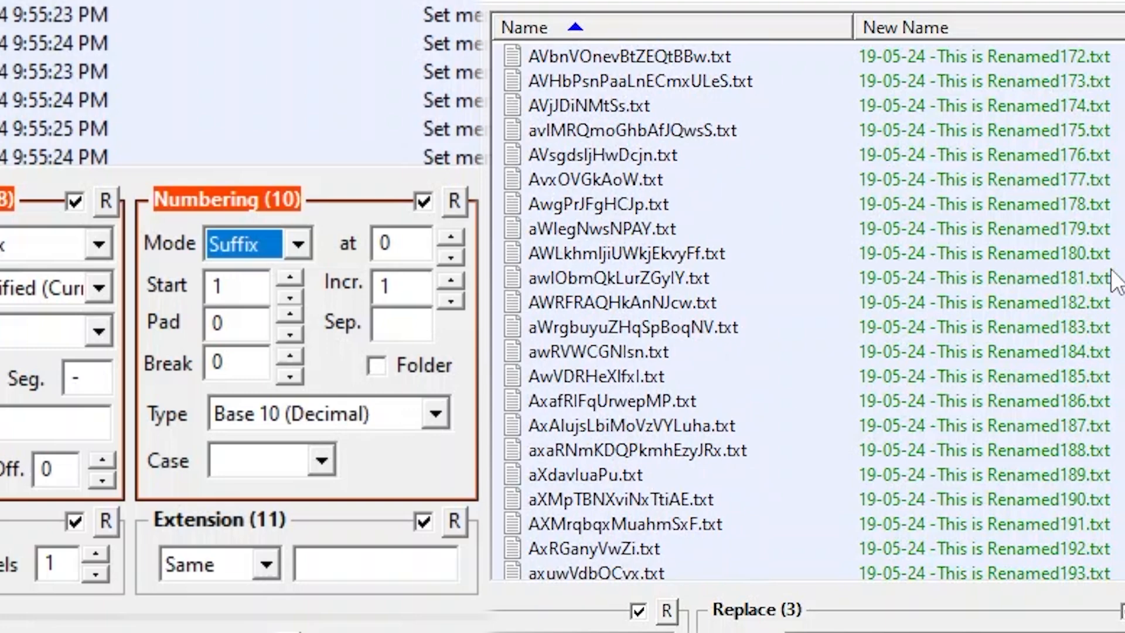
scroll(1117, 281, up, 20)
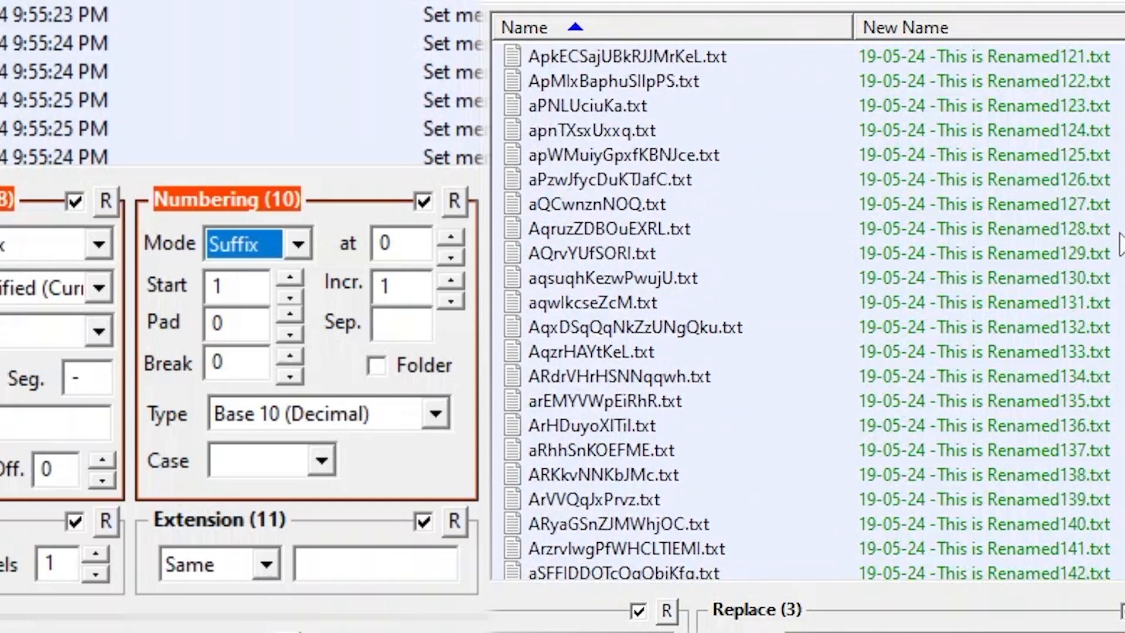
scroll(1070, 72, up, 18)
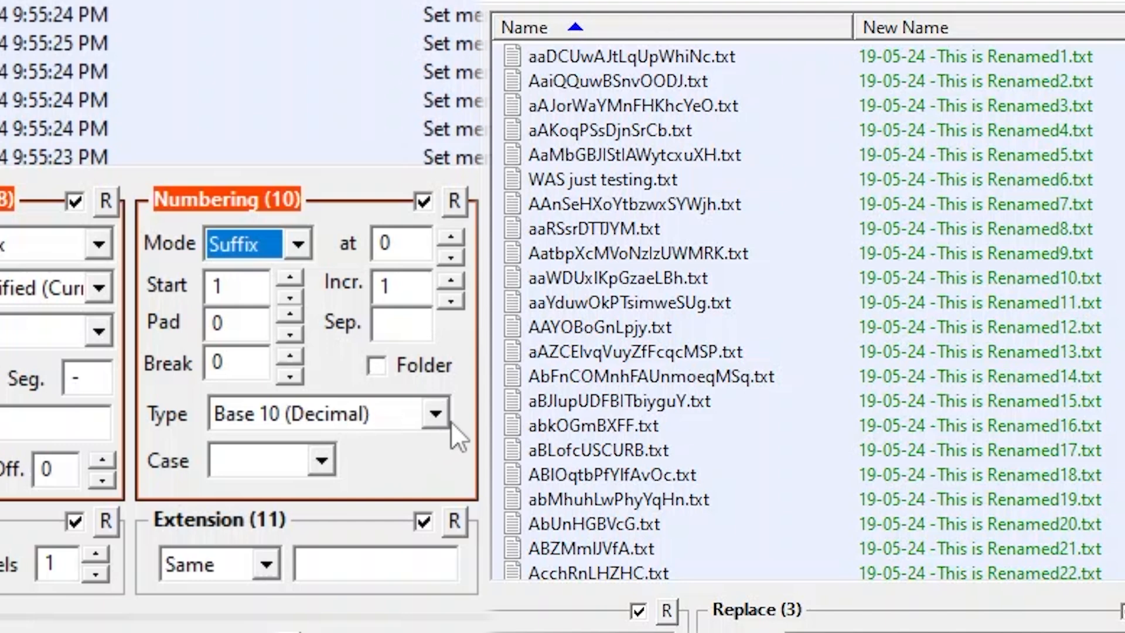
Try Base 16 (Hex) and Roman Numerals as the Numbering type, and return it to Base 10 (Decimal).
click(435, 417)
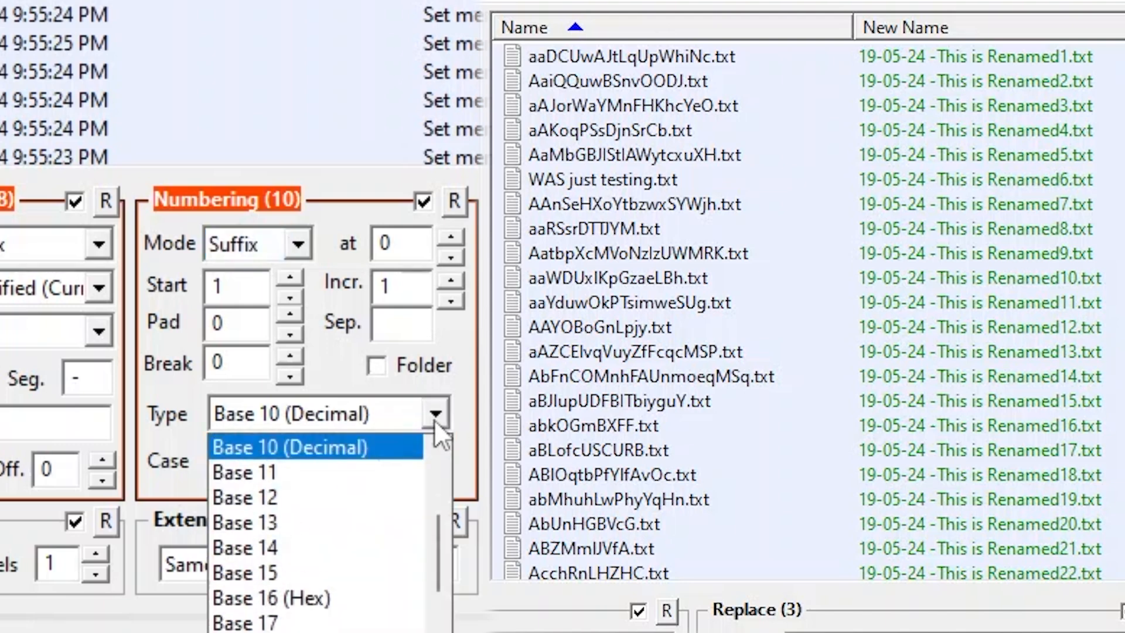
click(367, 598)
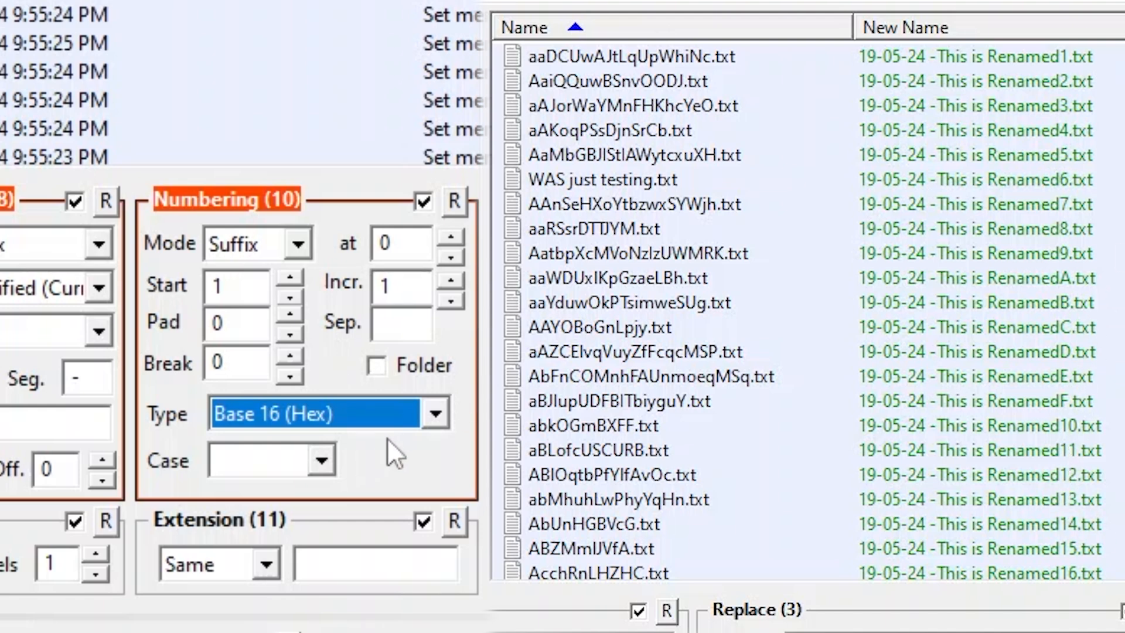
click(409, 419)
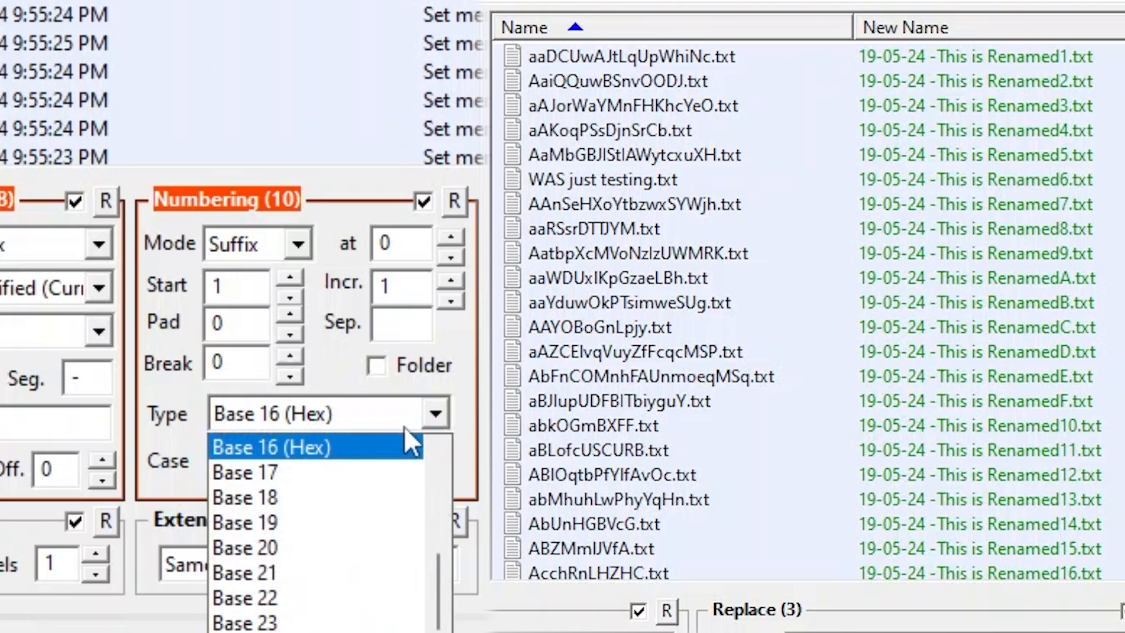
scroll(317, 527, down, 4)
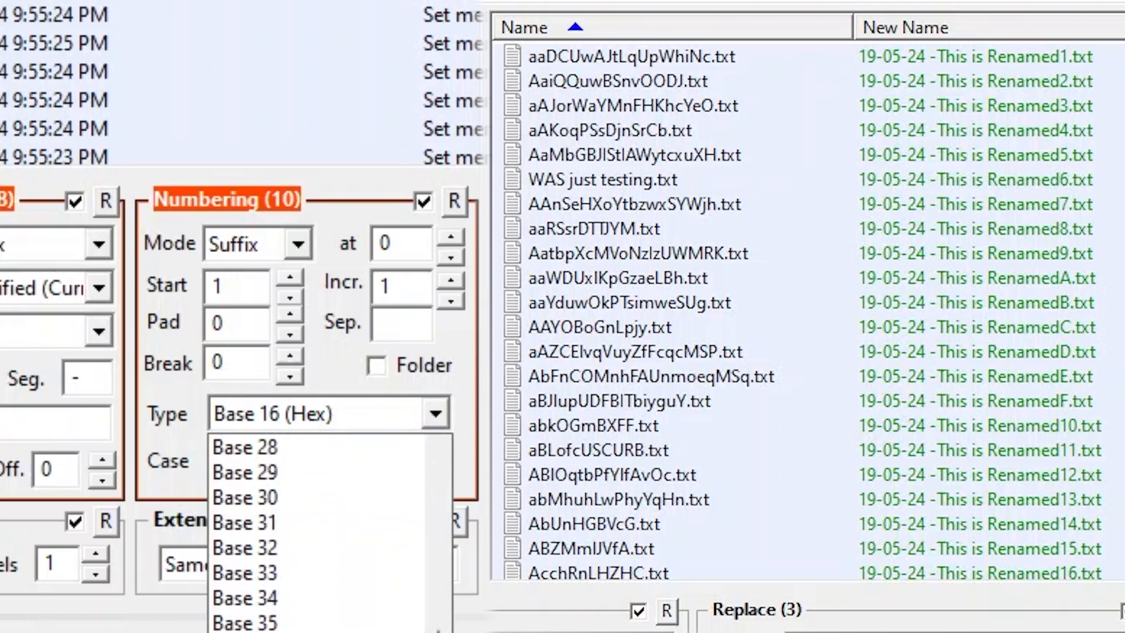
click(352, 632)
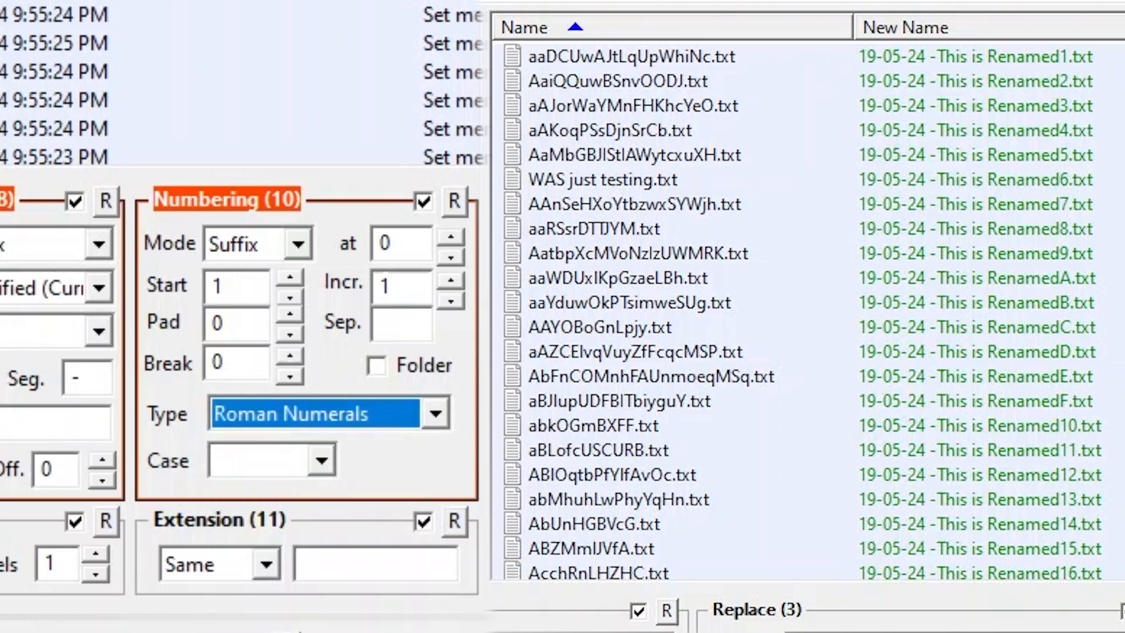
click(439, 411)
scroll(375, 504, up, 4)
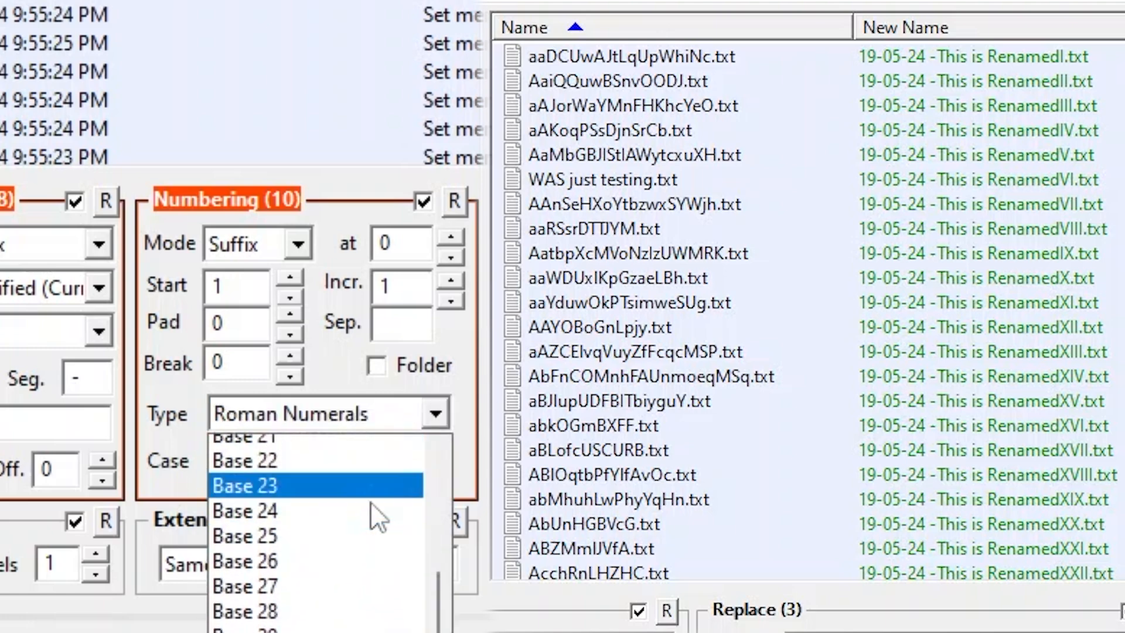
scroll(371, 503, up, 5)
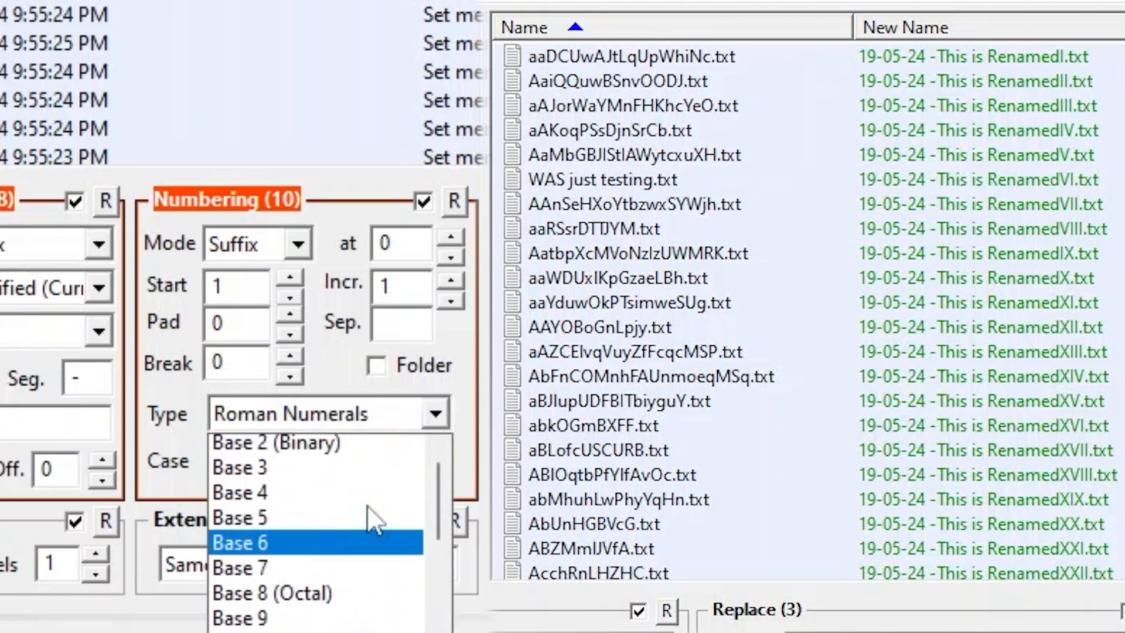
click(375, 448)
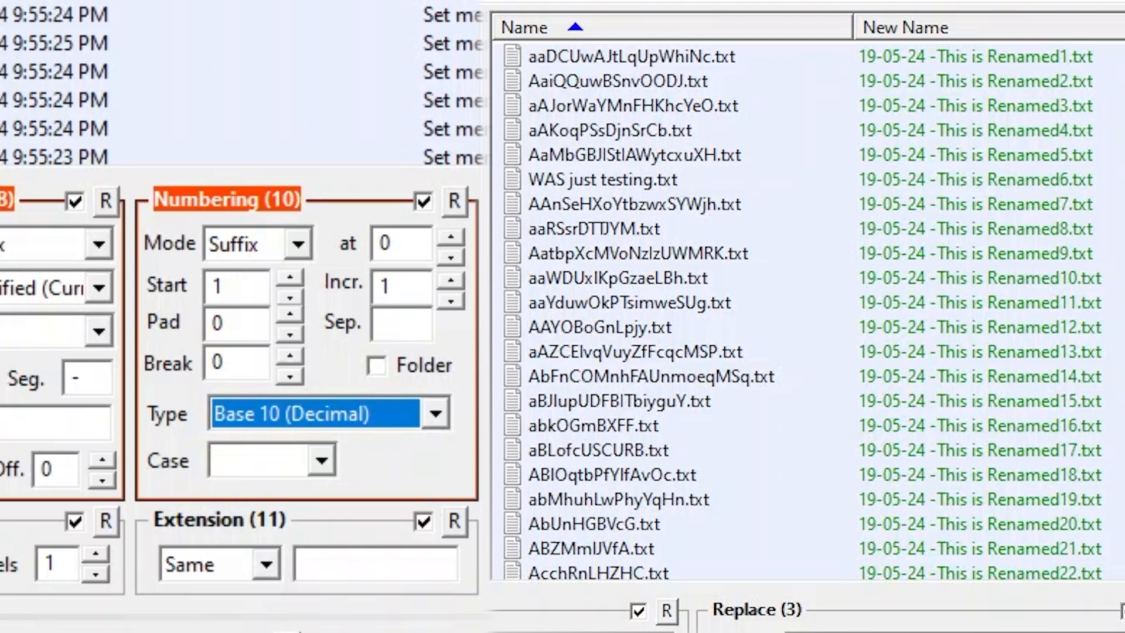
View the available Case options for the numbering and leave the case blank.
click(322, 461)
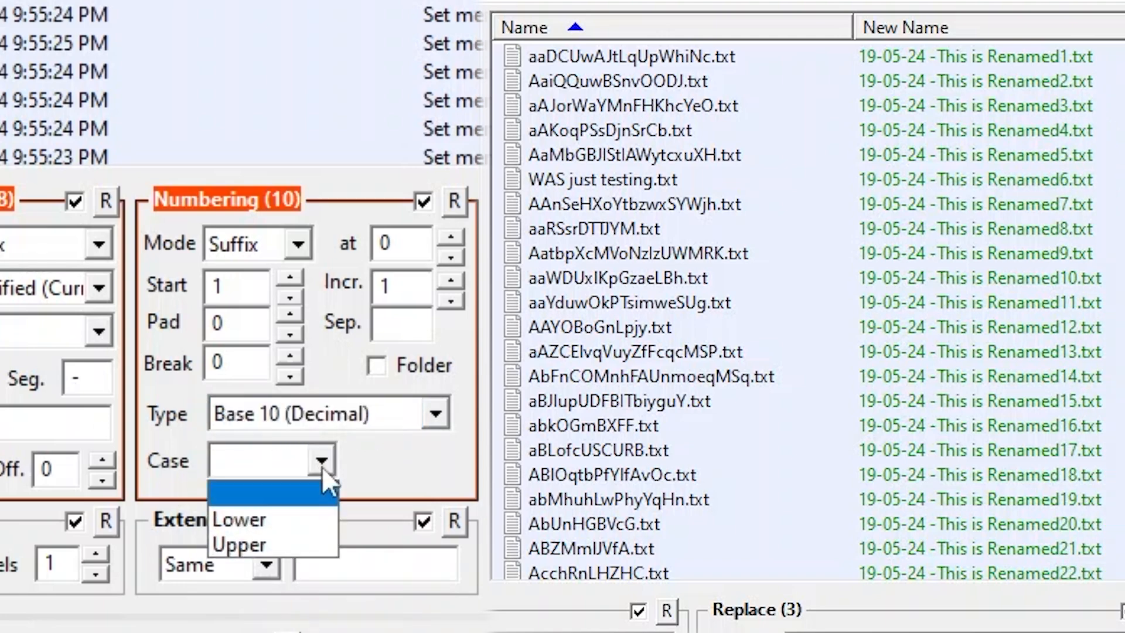
click(365, 467)
click(307, 469)
click(307, 469)
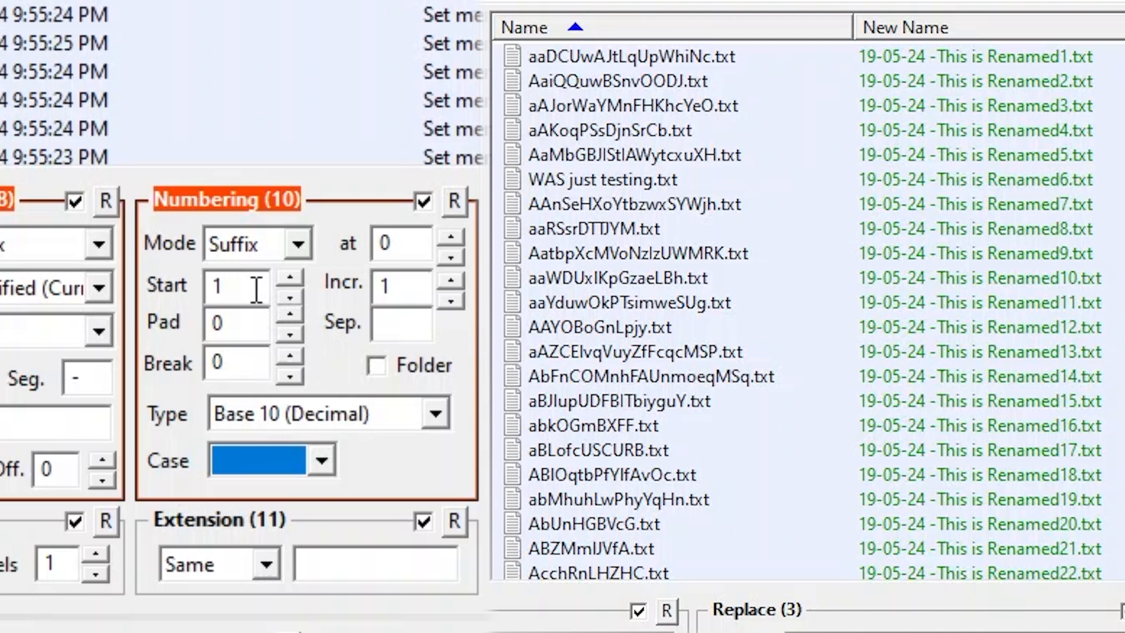
Try a Numbering start value of 100 and an increment of 2, and return both to 1.
click(288, 301)
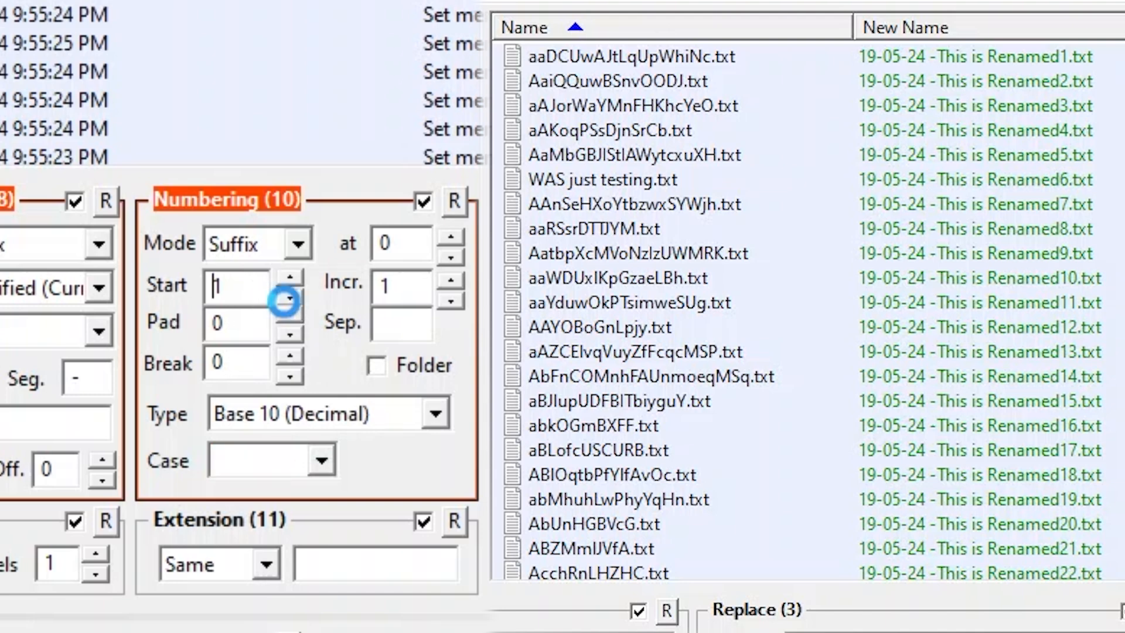
text(100)
drag(258, 293, 160, 285)
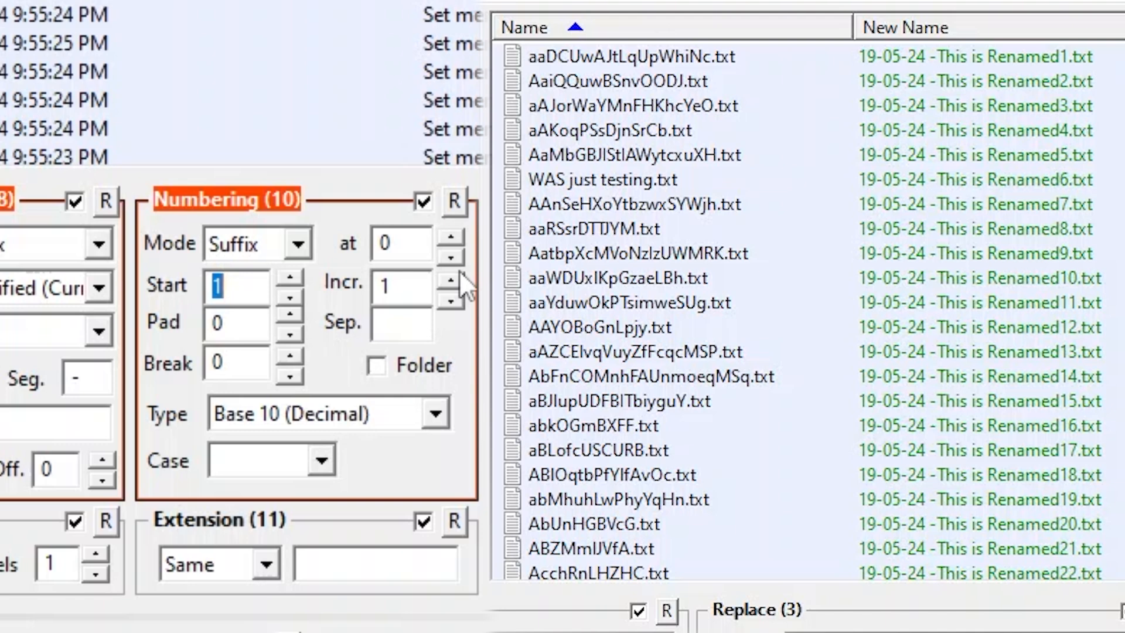
click(447, 281)
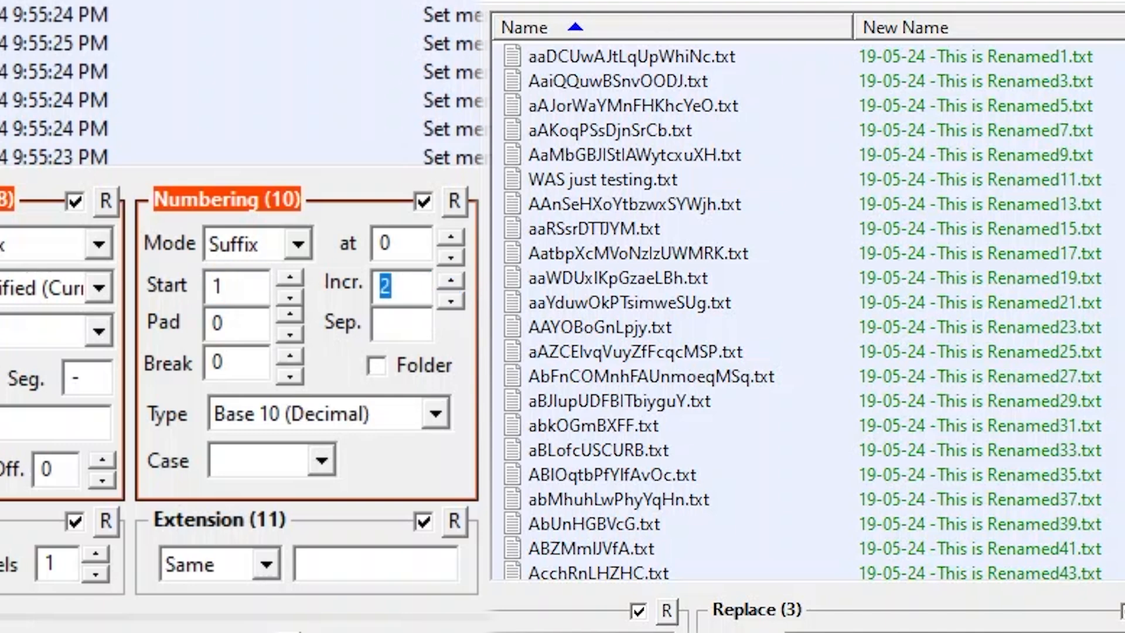
click(456, 300)
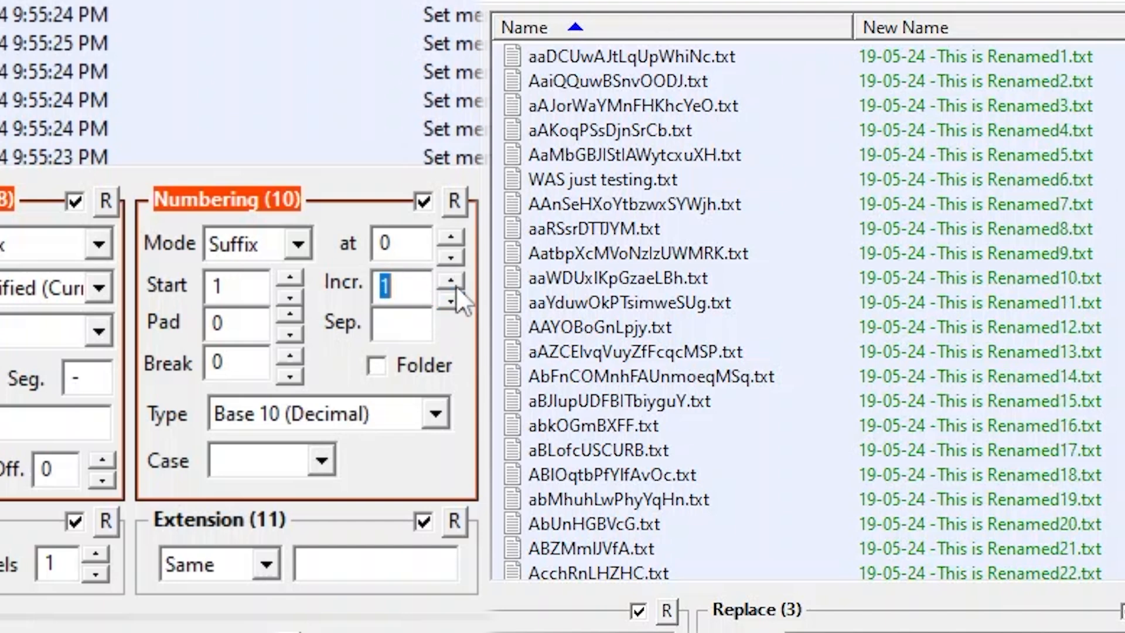
Set a space as the Numbering separator and review the new names from the start to the end of the file list.
click(408, 325)
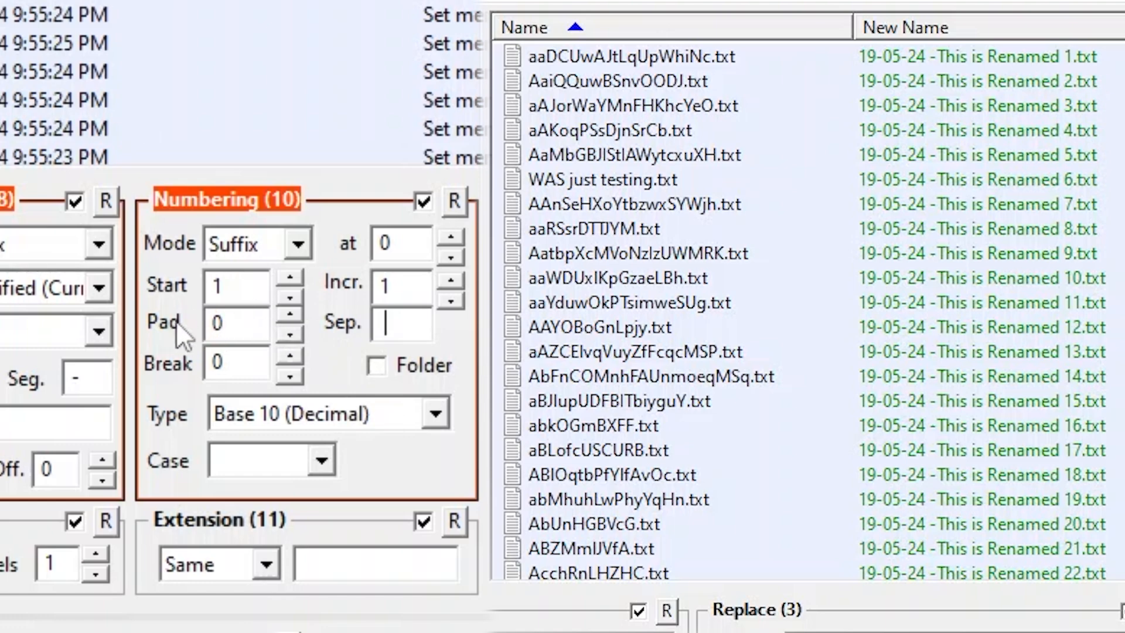
scroll(808, 311, down, 20)
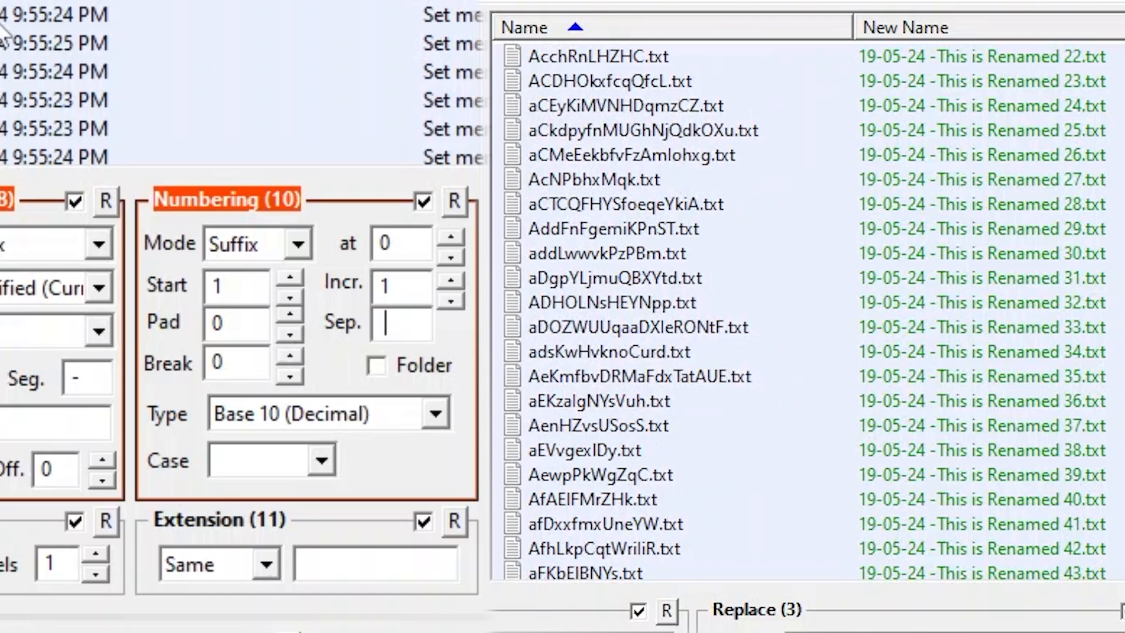
scroll(807, 310, down, 20)
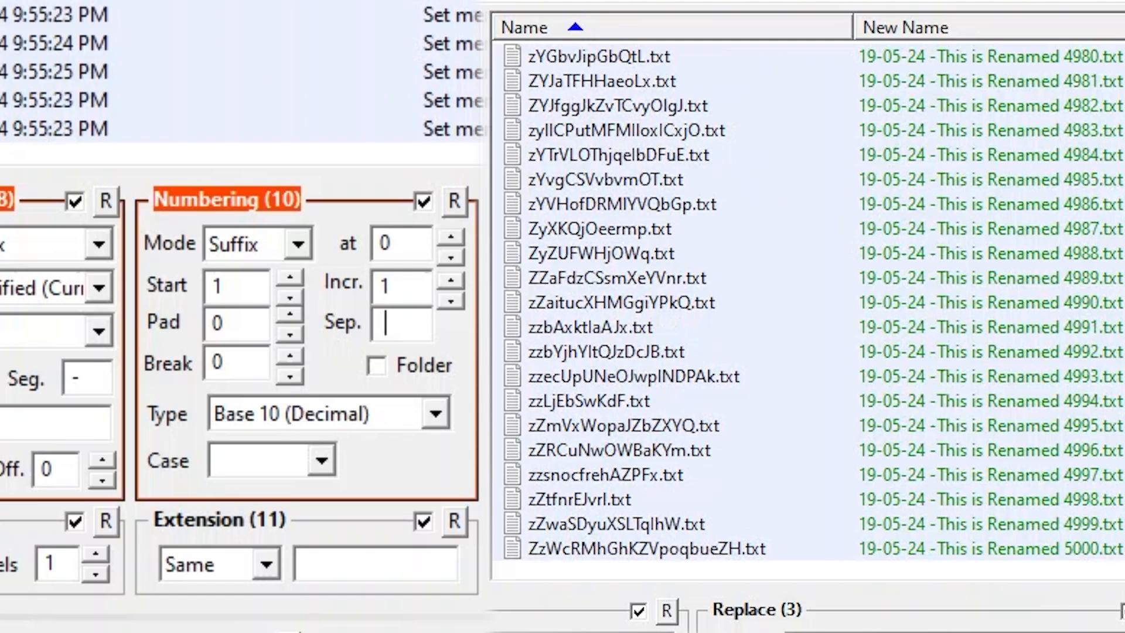
scroll(808, 310, up, 20)
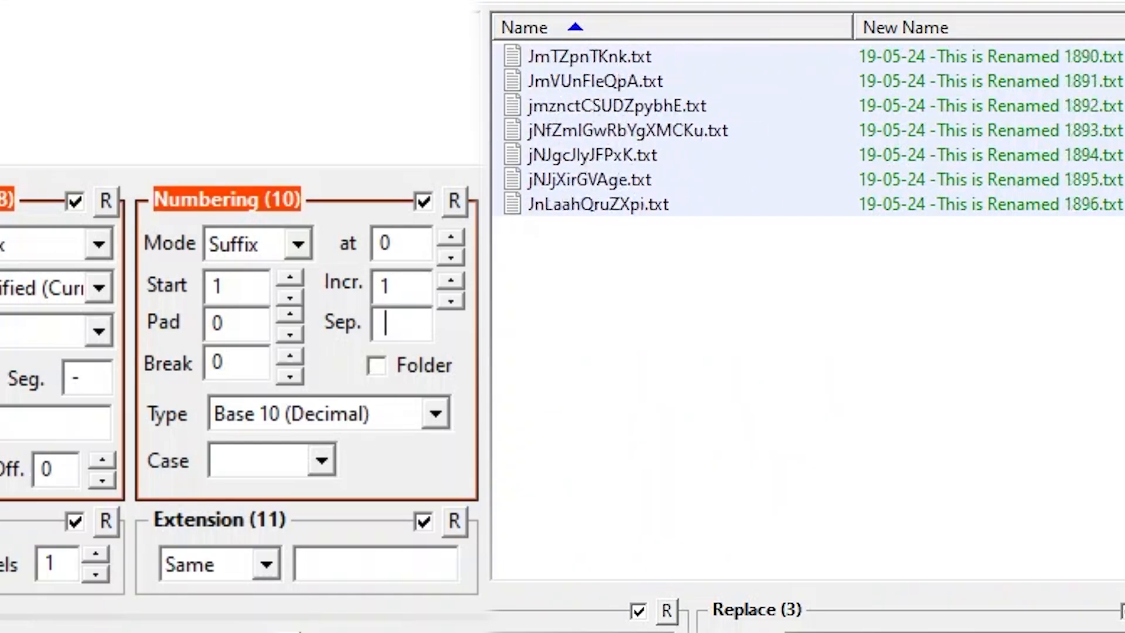
scroll(807, 311, up, 20)
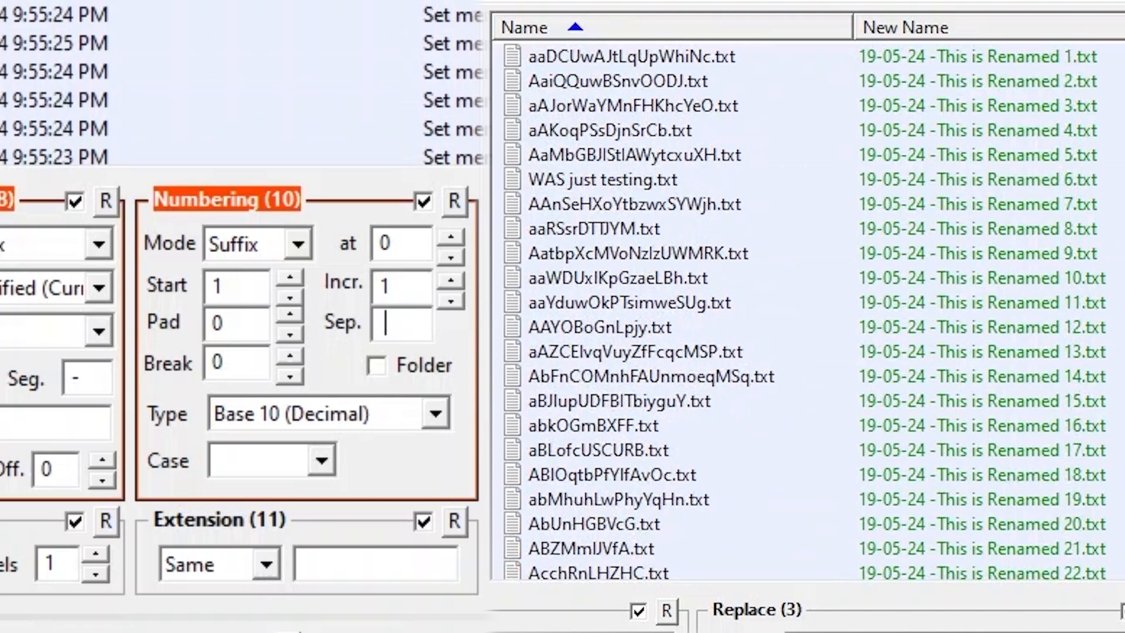
Set the Numbering padding to 4 and check the padded new names throughout the file list.
click(288, 317)
click(288, 315)
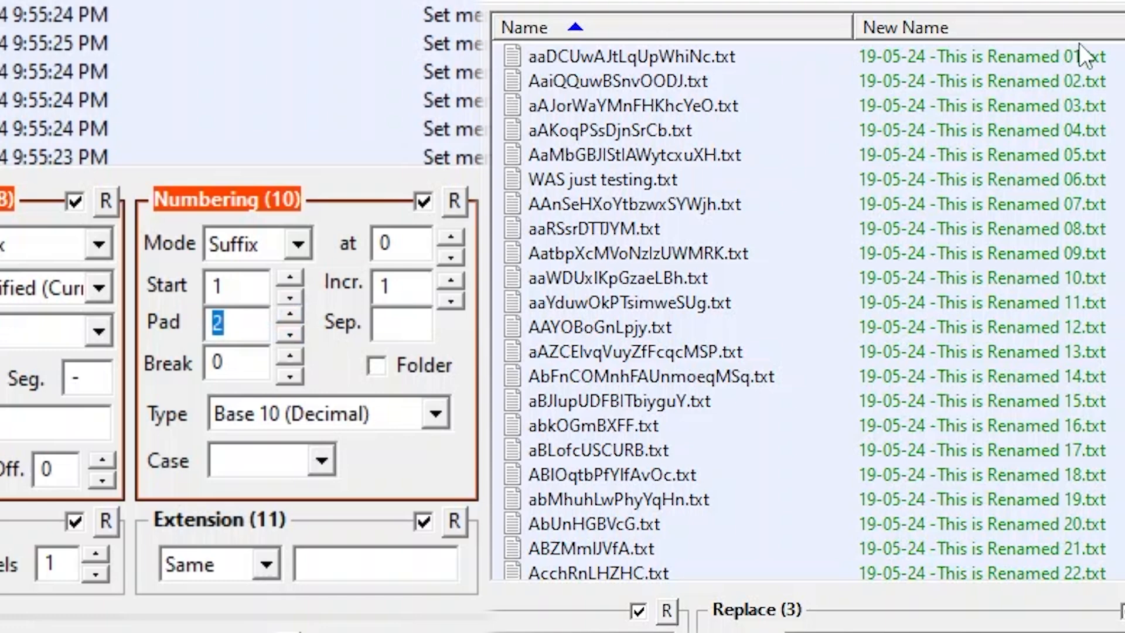
click(288, 314)
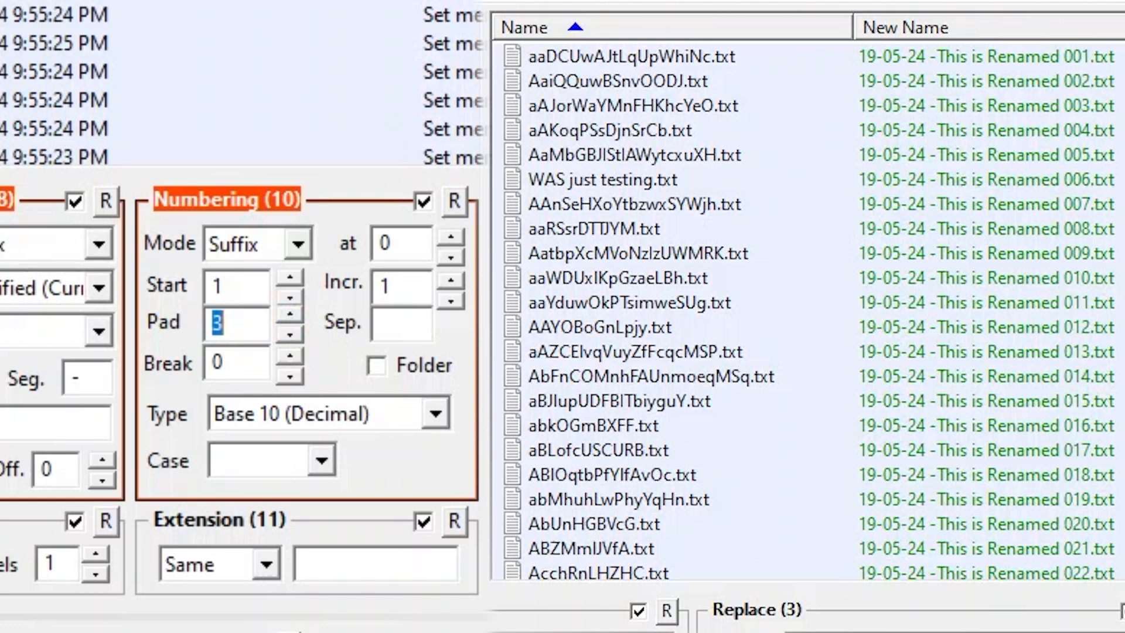
click(290, 314)
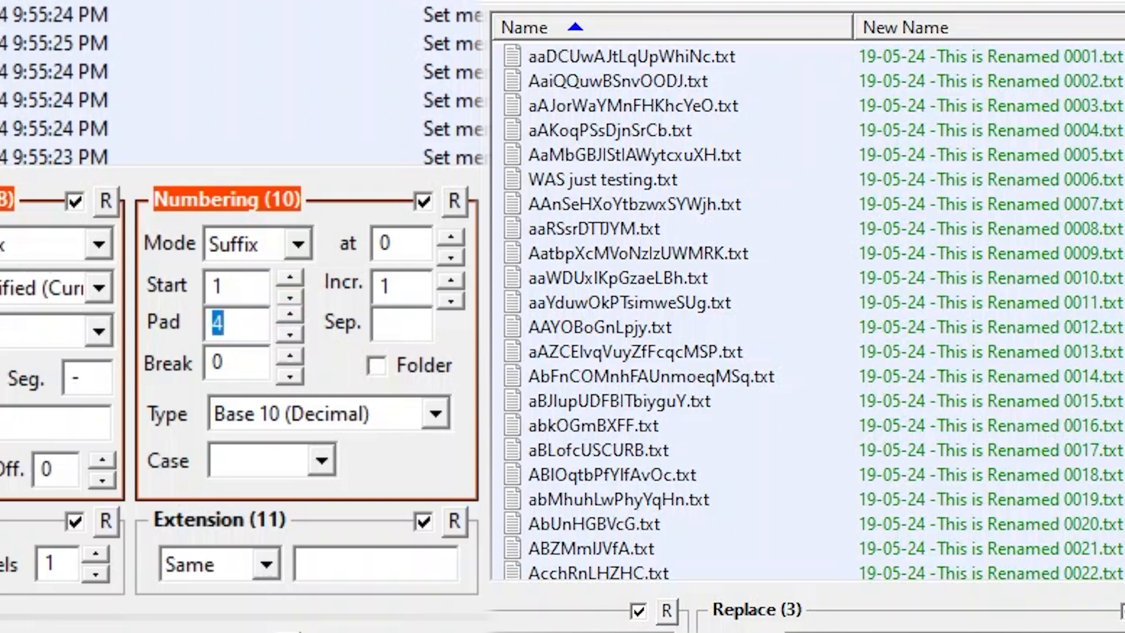
scroll(809, 311, down, 20)
scroll(808, 311, down, 20)
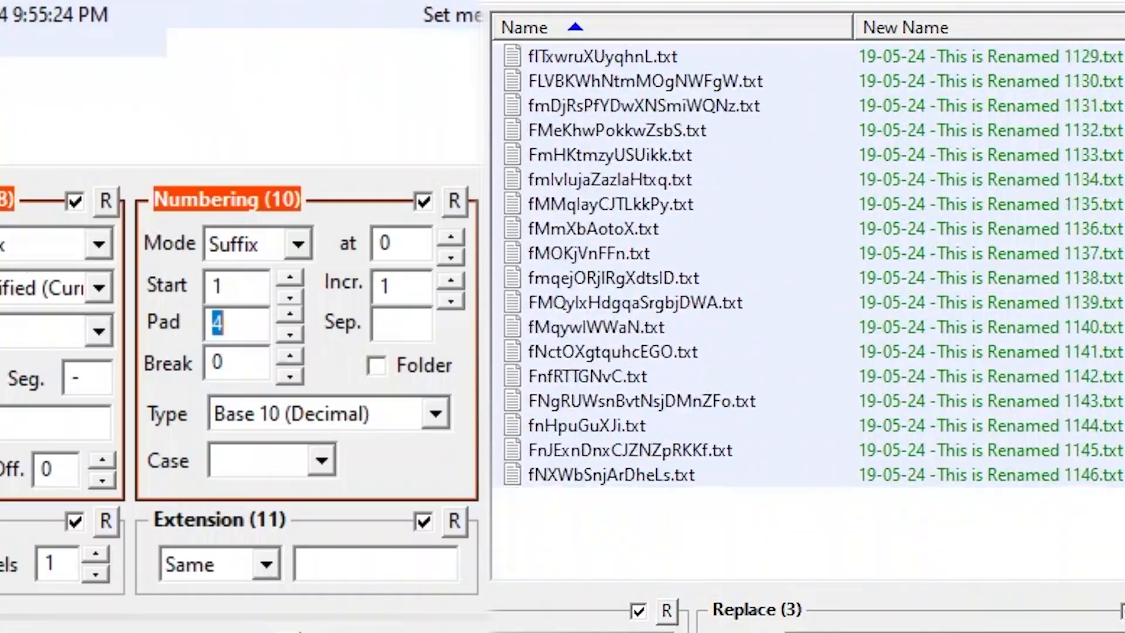
scroll(809, 310, up, 20)
scroll(809, 310, down, 20)
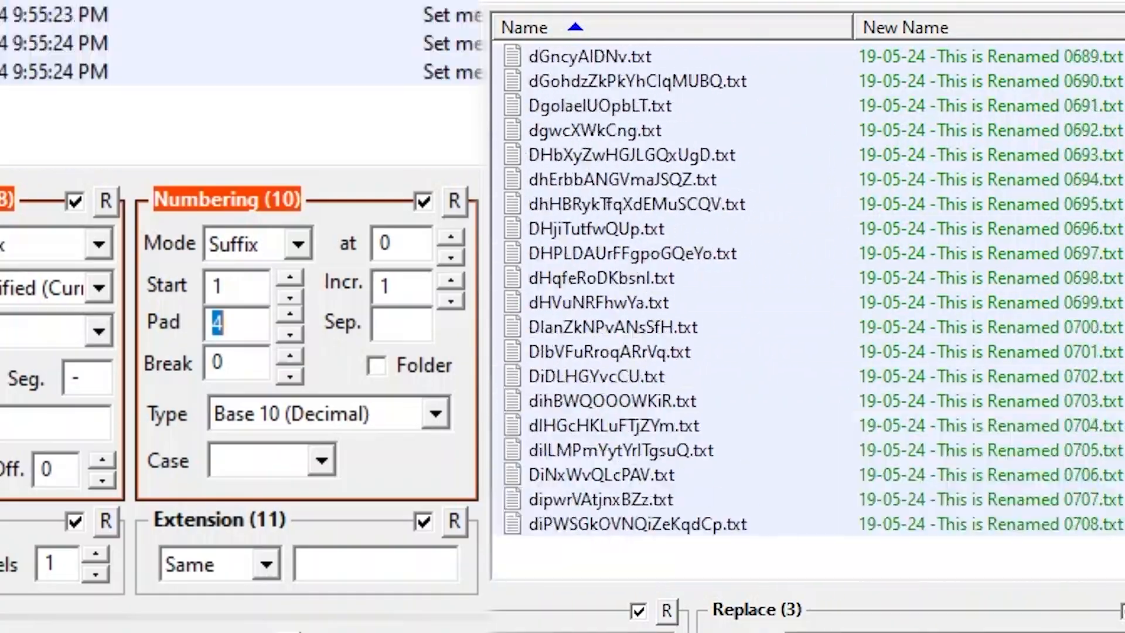
scroll(808, 311, down, 20)
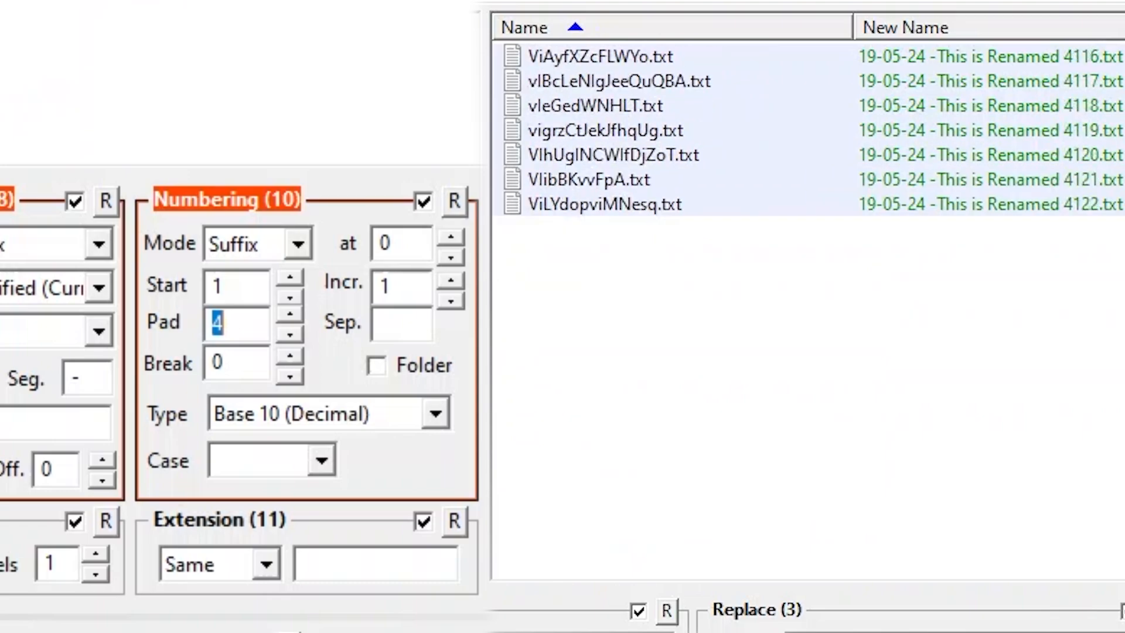
scroll(809, 311, up, 20)
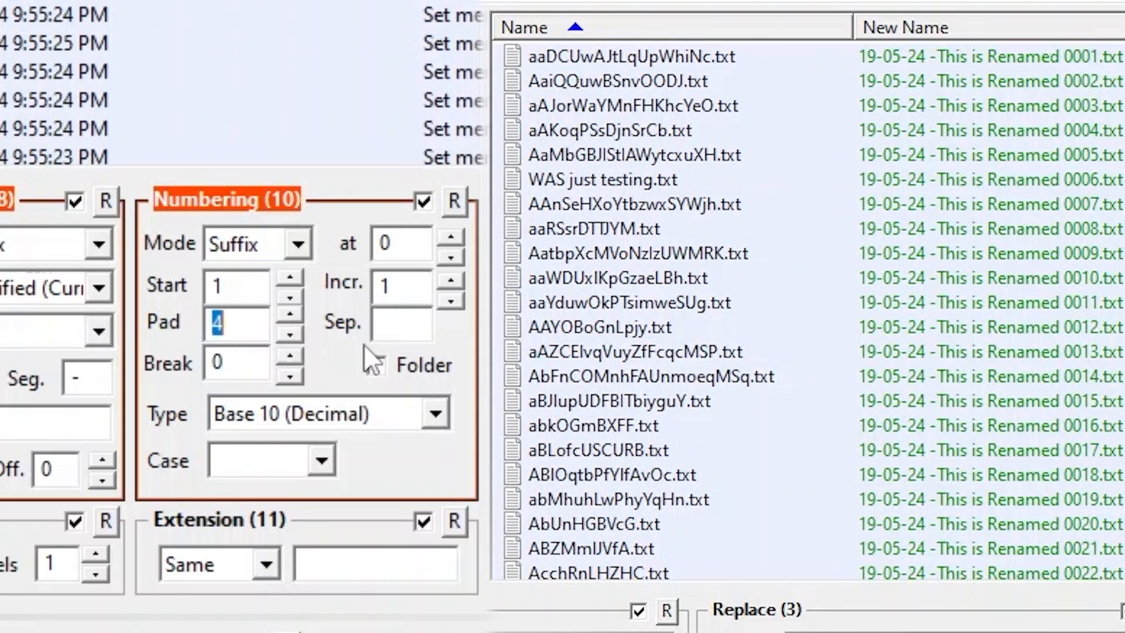
Leave the numbering case blank, rename all the selected files with the configured rules, and dismiss the completion message.
click(321, 461)
click(321, 461)
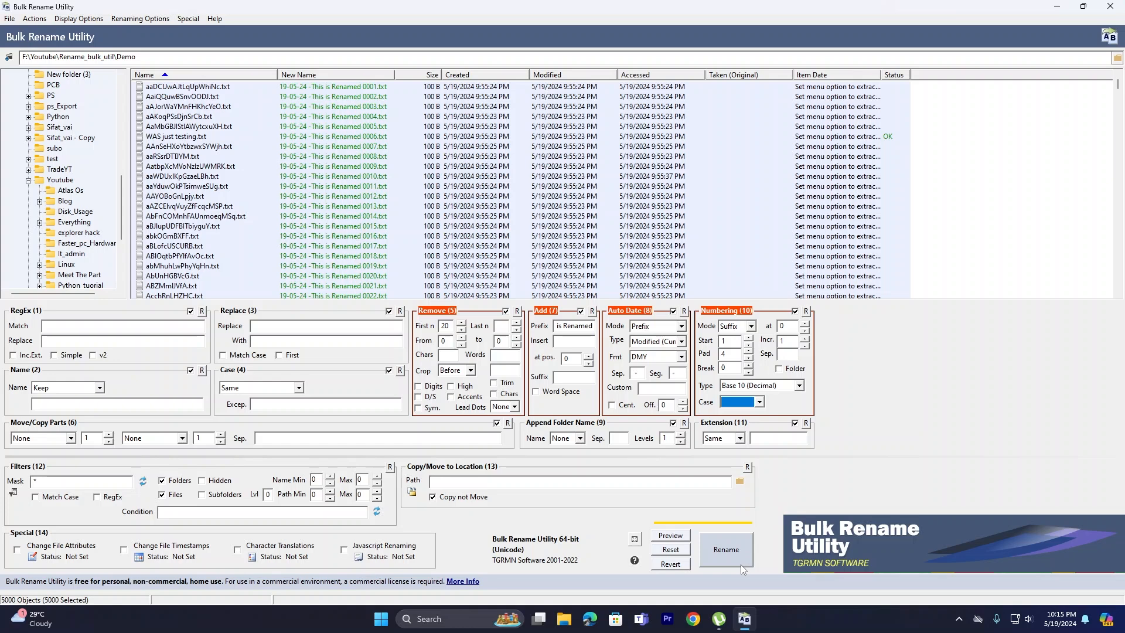
click(742, 550)
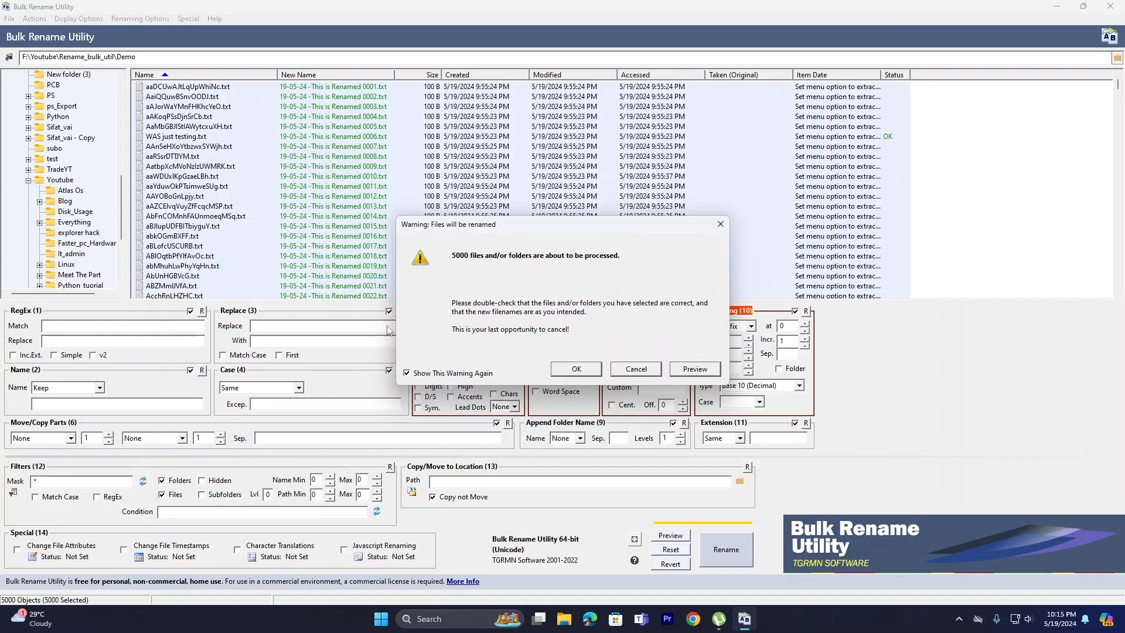
click(586, 370)
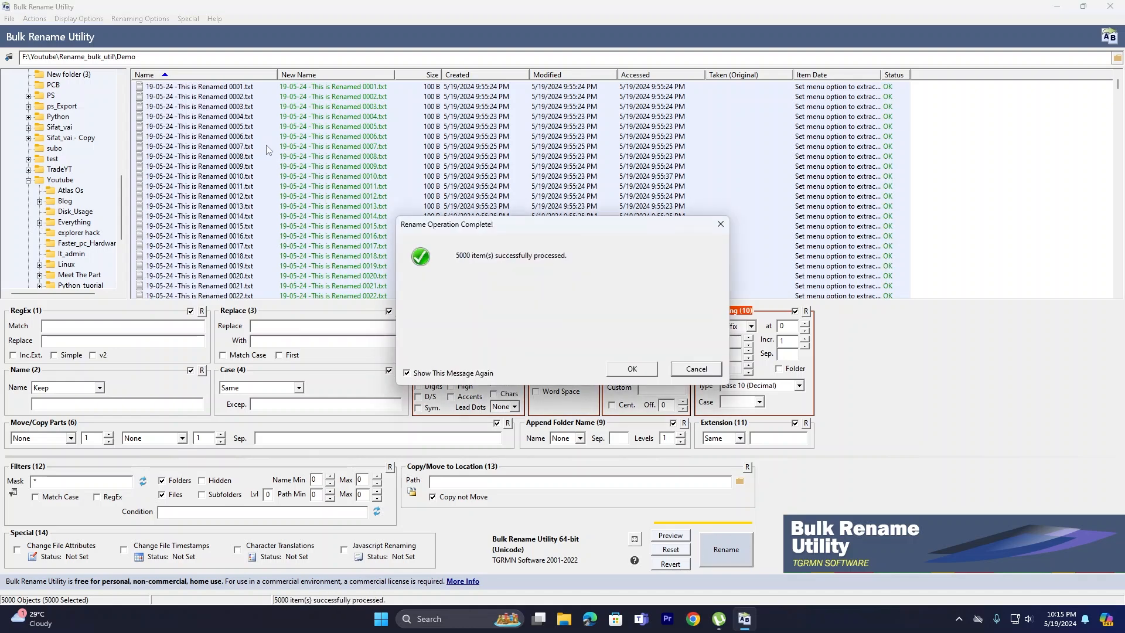
click(649, 366)
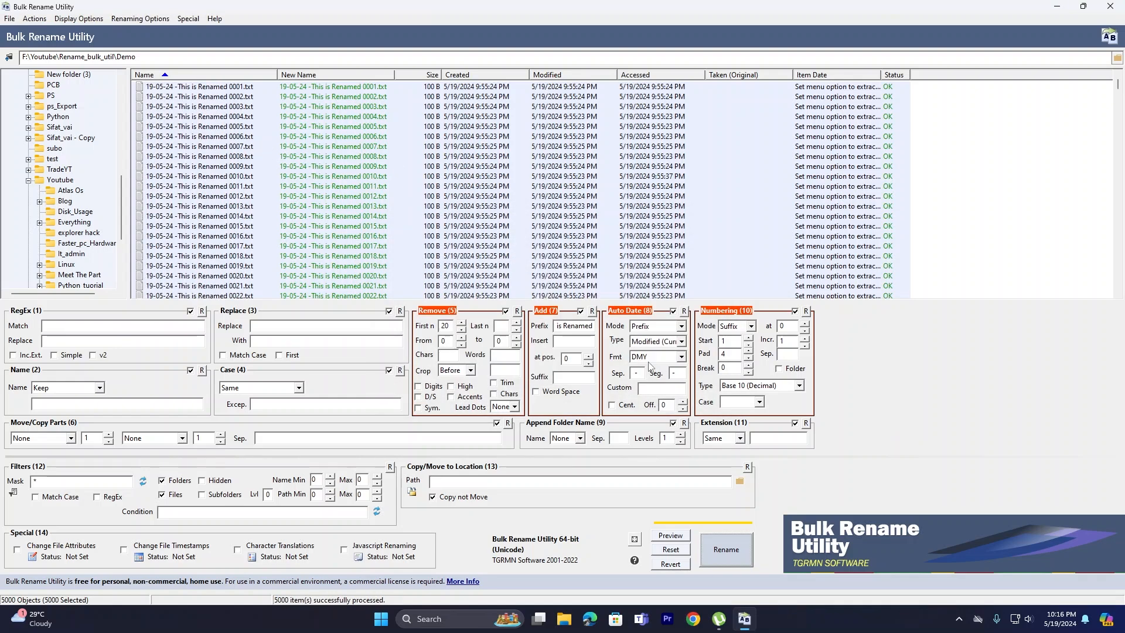